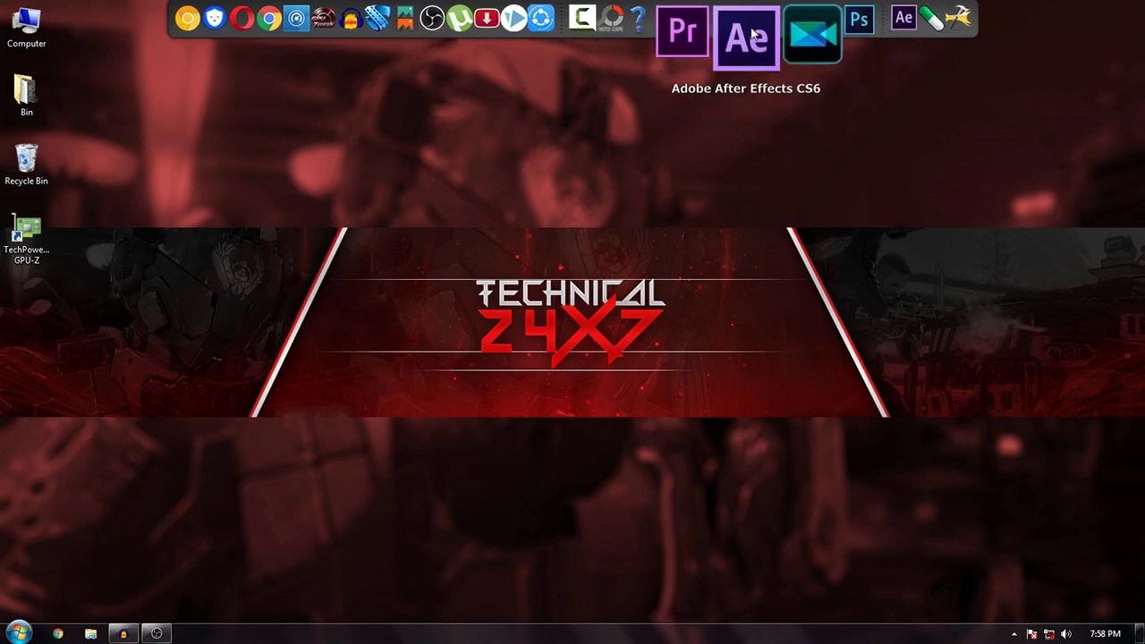
- Launch After Effects CC 2015 and open the Previews page of Preferences
left_click(754, 34)
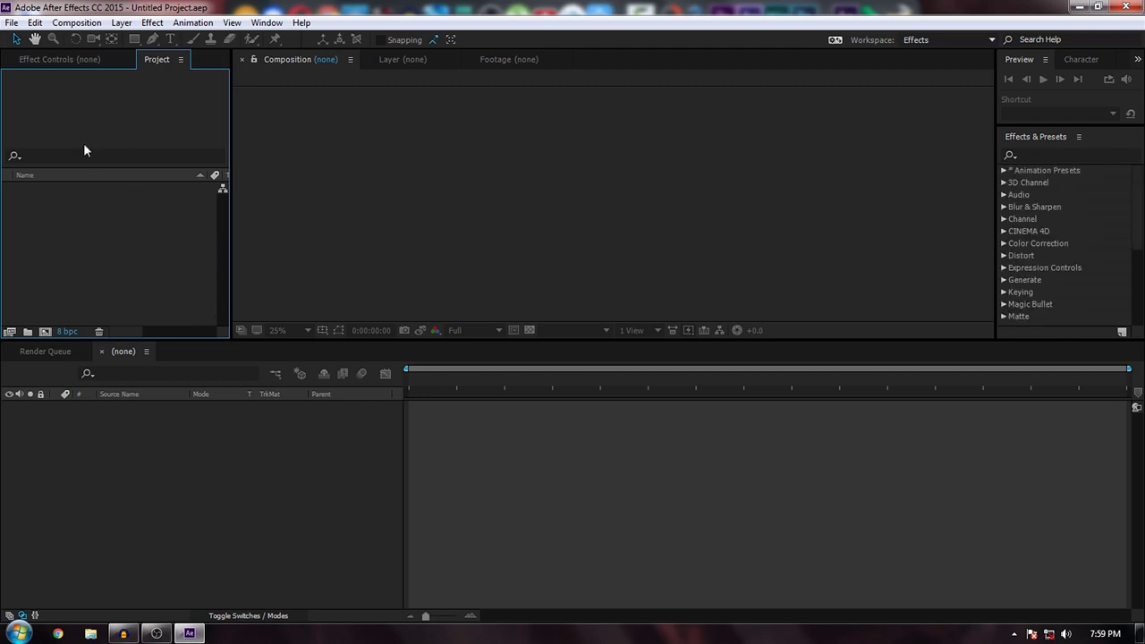
left_click(34, 22)
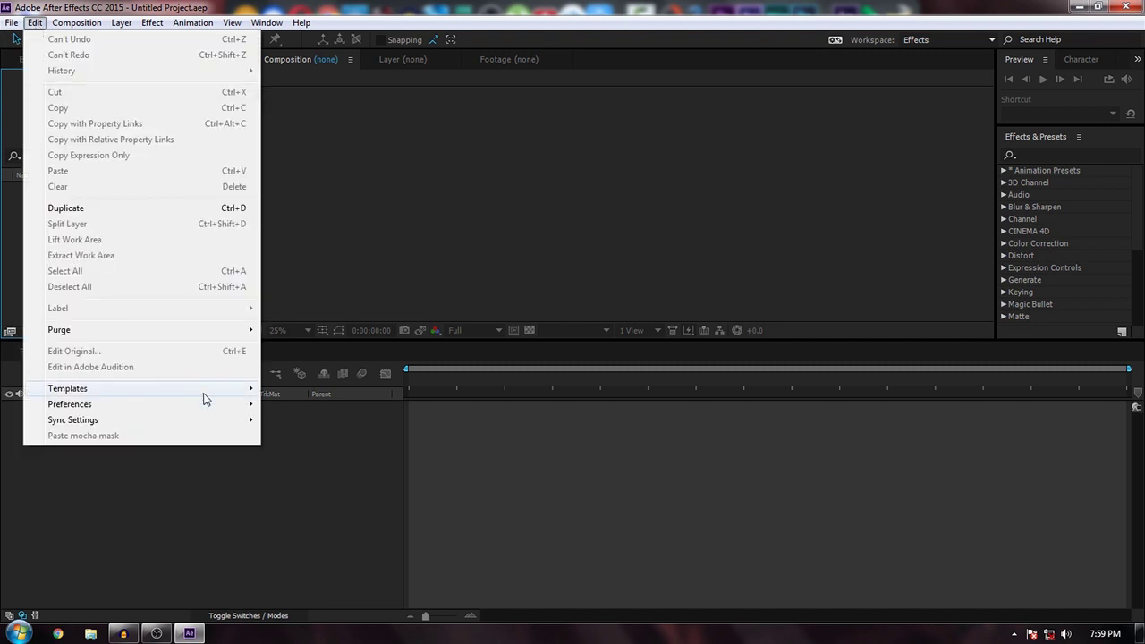
mouse_move(232, 413)
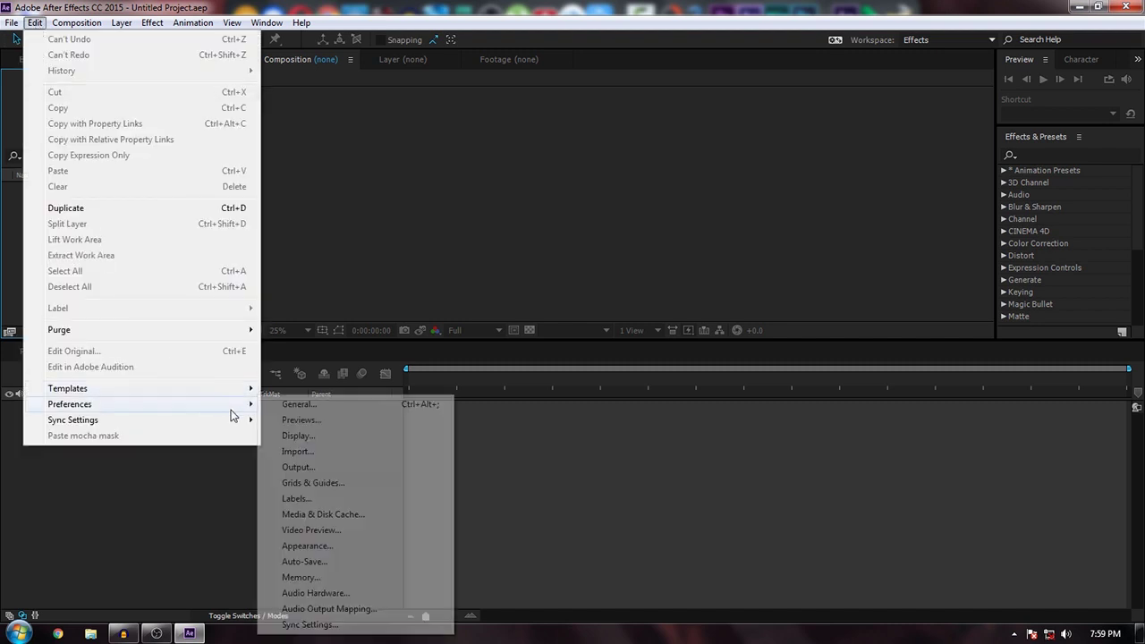
left_click(321, 423)
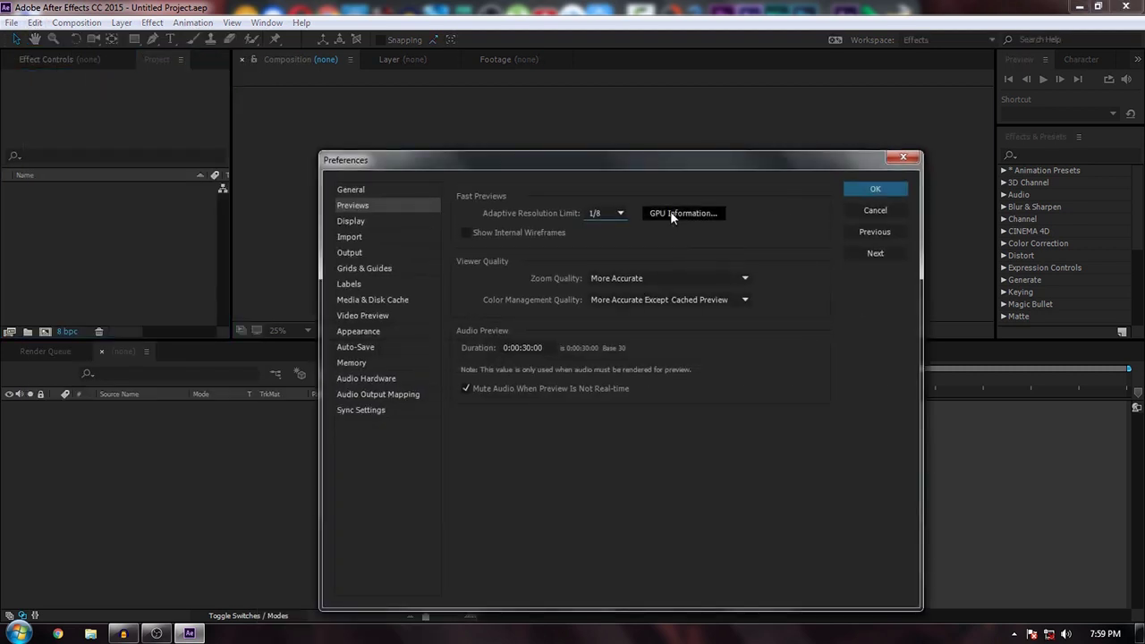
- In GPU Information, enable the untested, unsupported GPU for CUDA ray-tracing, then close the dialogs
left_click(682, 214)
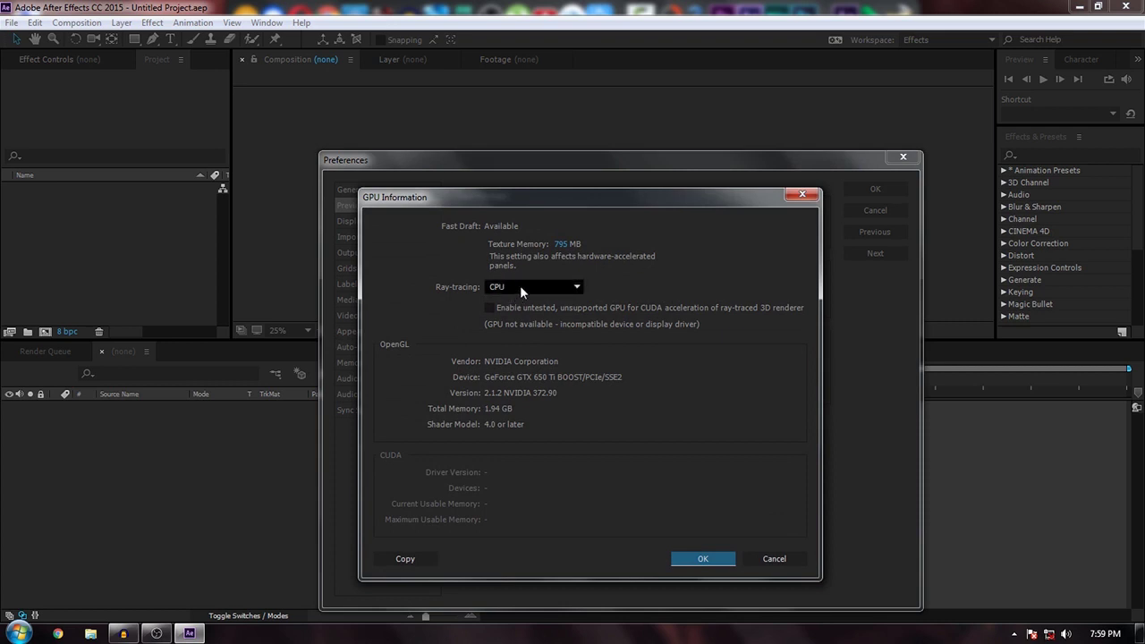
left_click(519, 285)
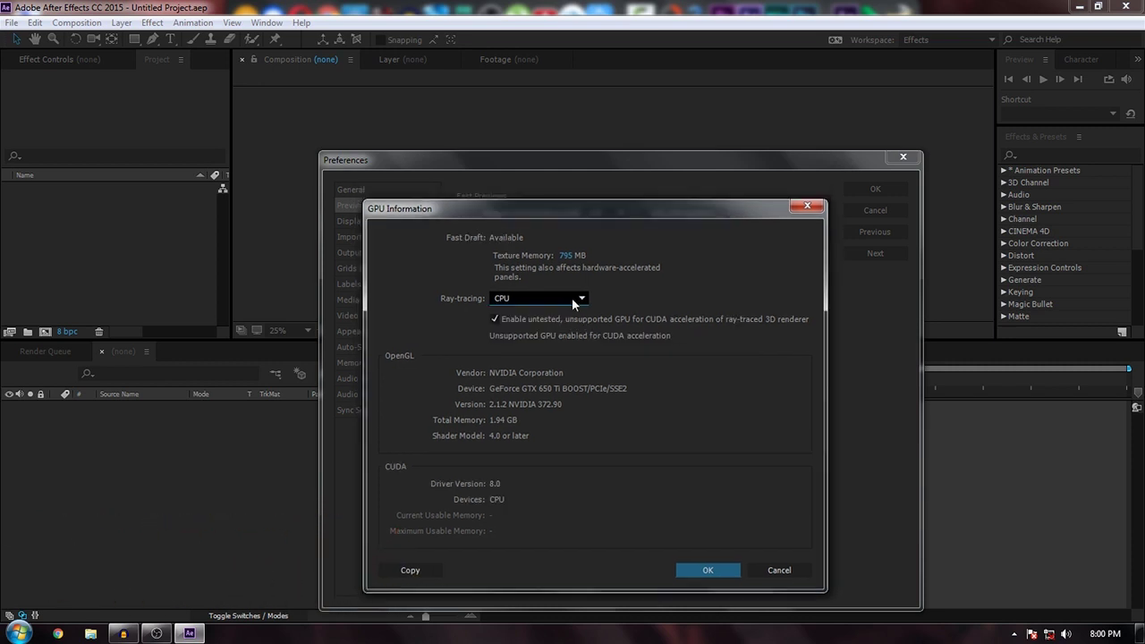
key("Return")
key("Return")
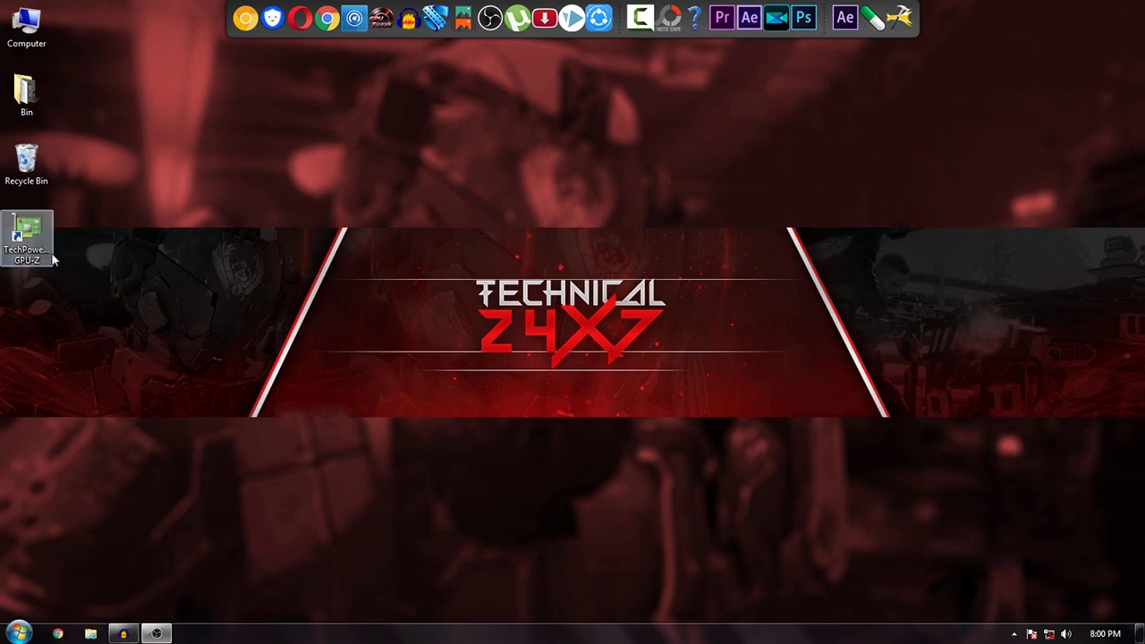
- Launch GPU-Z from the desktop to read the card name NVIDIA GeForce GTX 650 Ti BOOST
left_click(31, 255)
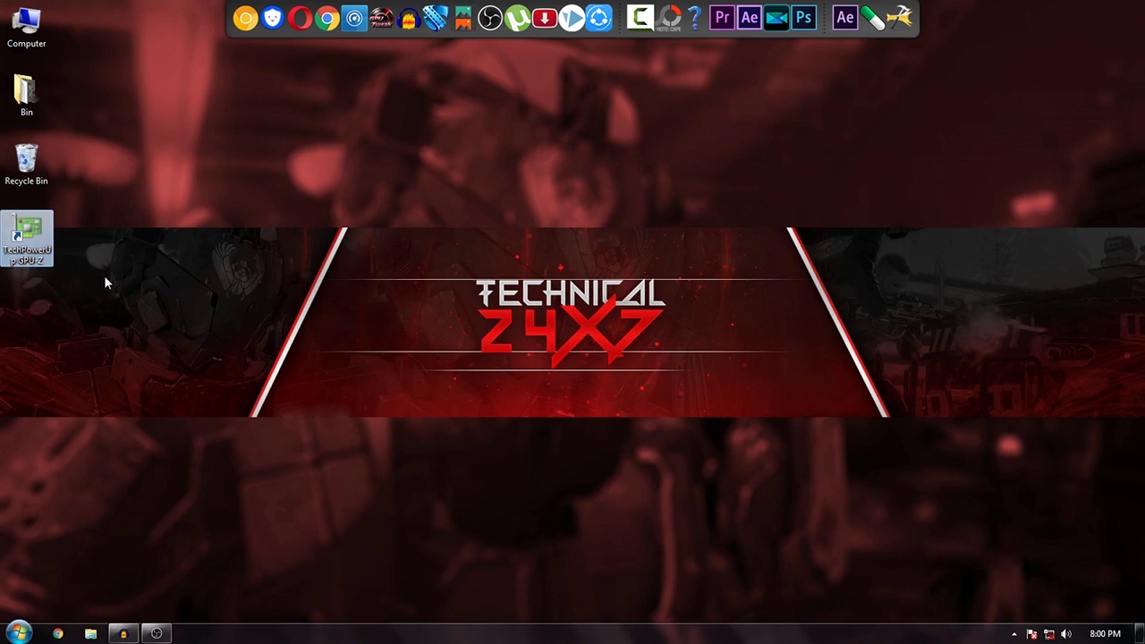
double_click(43, 233)
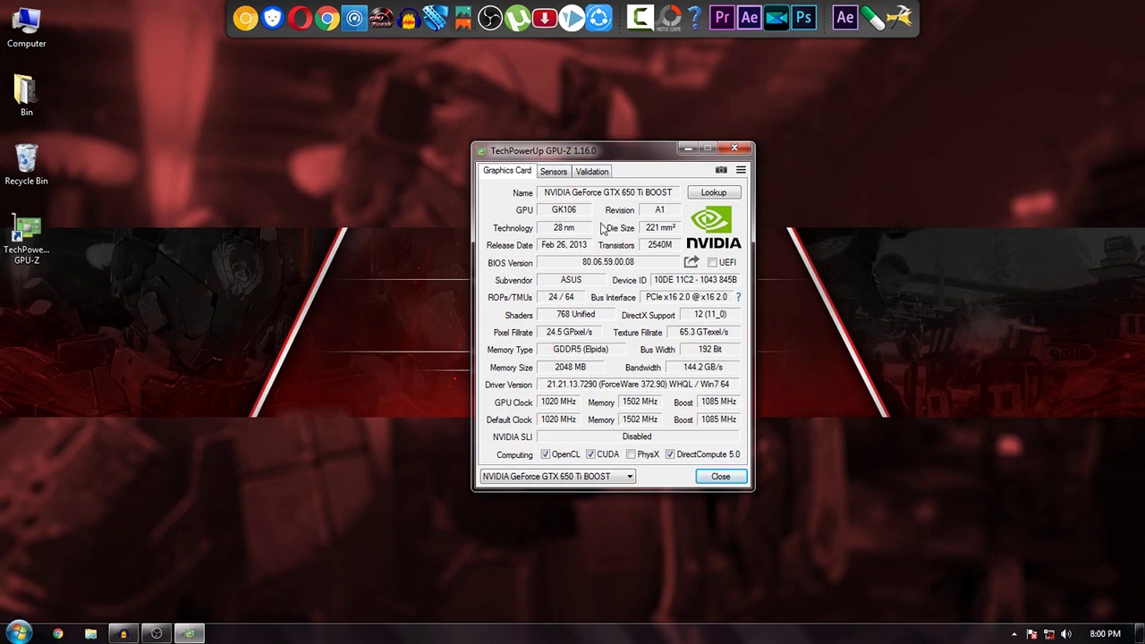
mouse_move(608, 196)
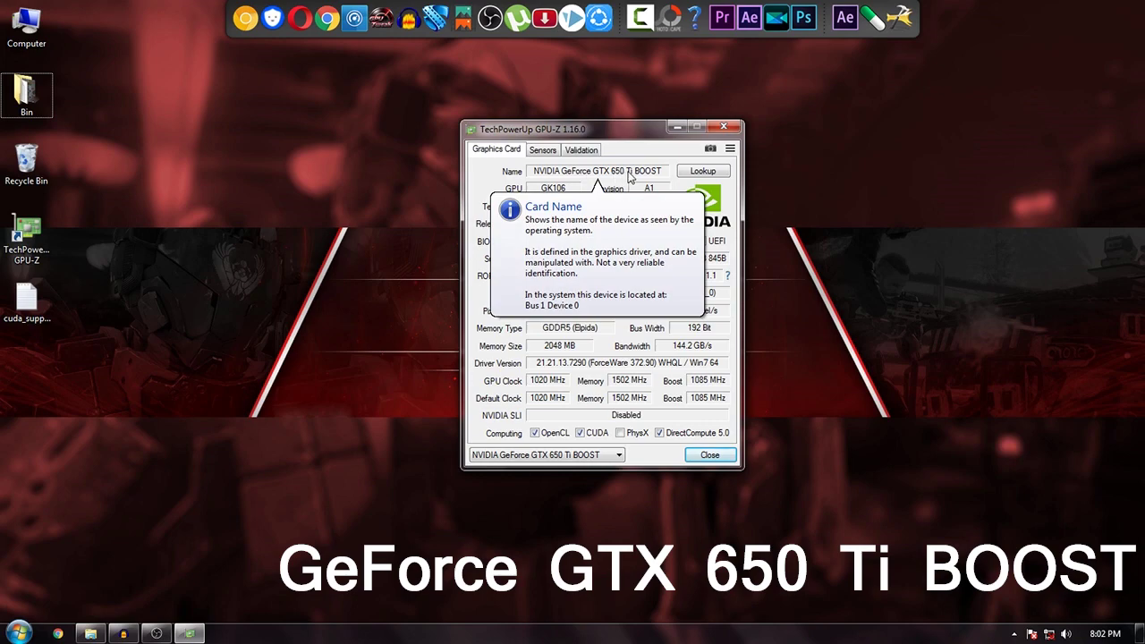
- Open cuda_supported_cards.txt and position its Notepad window beside GPU-Z
double_click(26, 302)
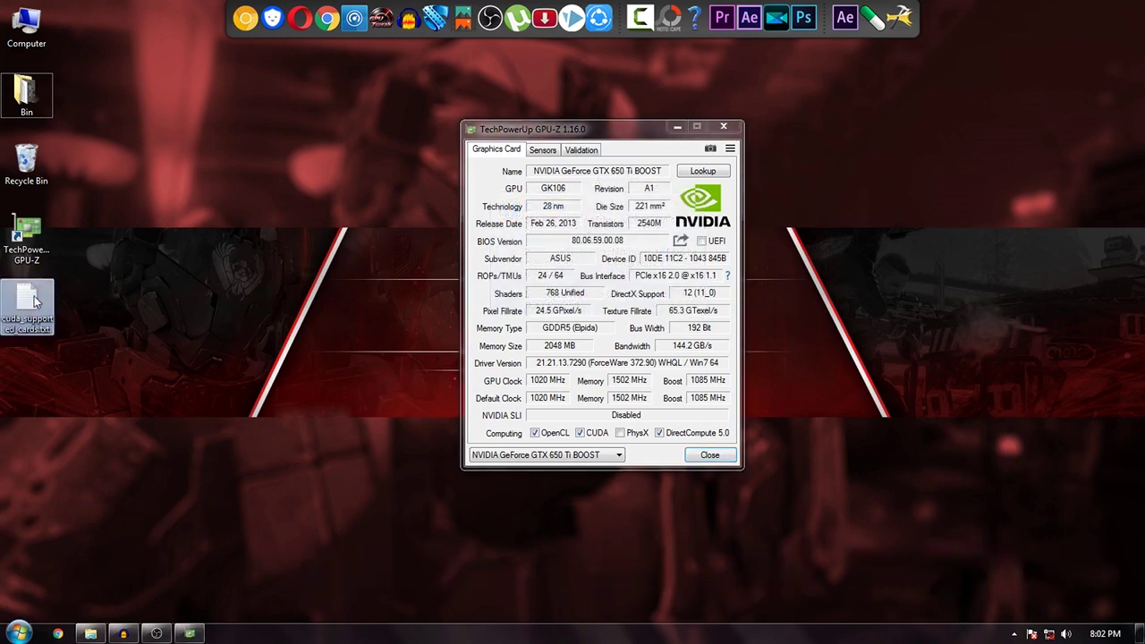
left_click_drag(516, 150, 851, 205)
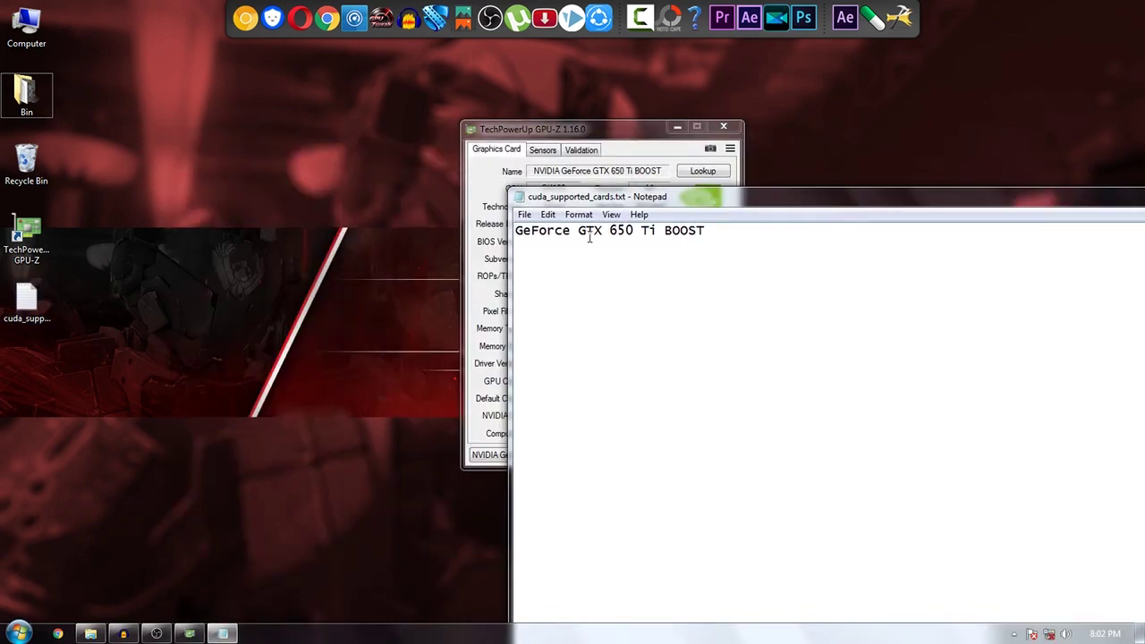
left_click_drag(579, 200, 604, 216)
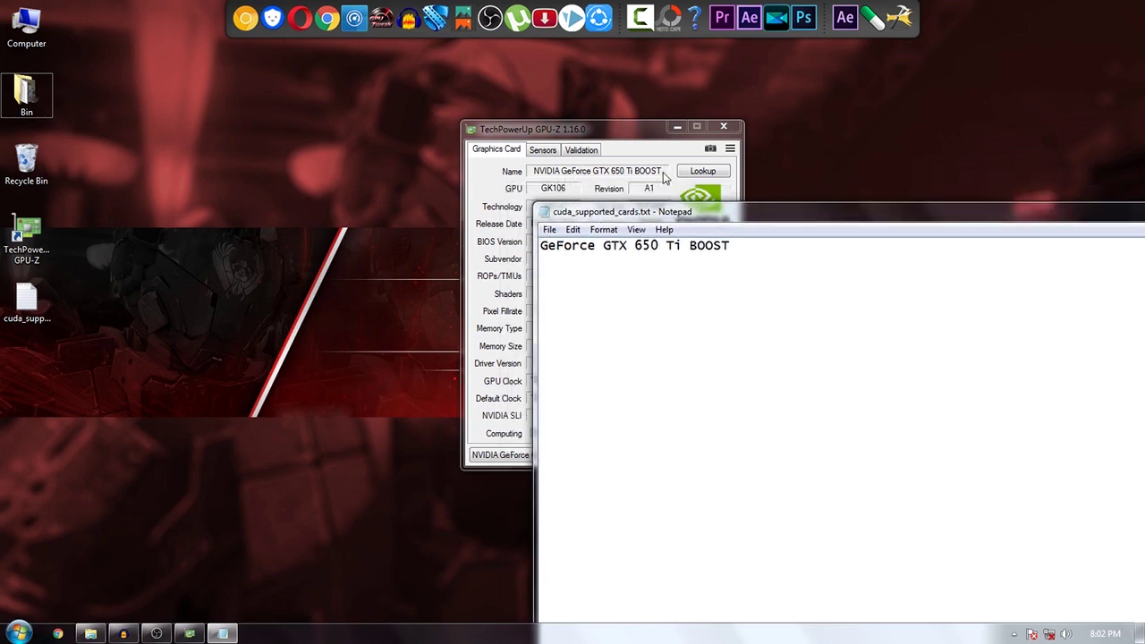
left_click_drag(752, 216, 365, 253)
- Copy the card name GeForce GTX 650 Ti BOOST, close Notepad, and open Computer
right_click(446, 231)
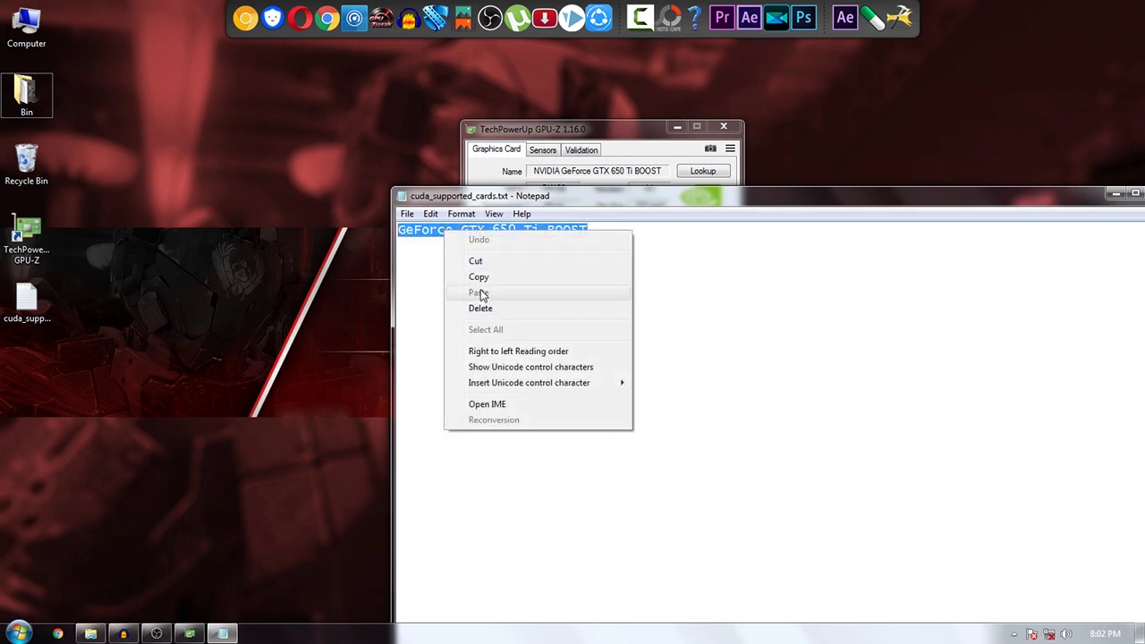
left_click(475, 275)
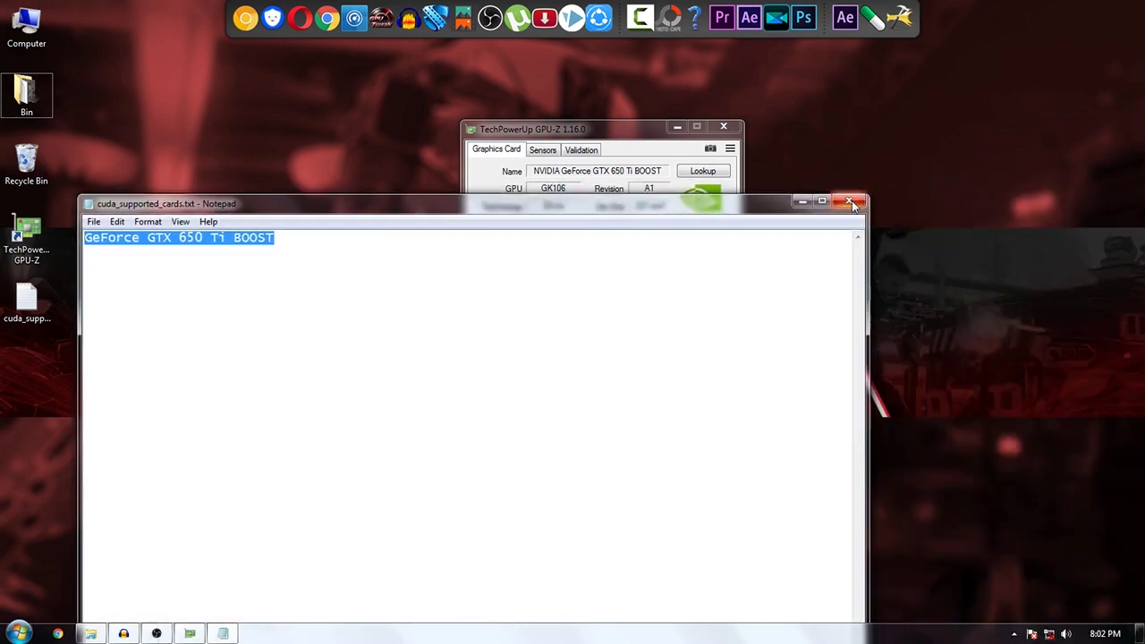
key("alt+F4")
key("alt+F4")
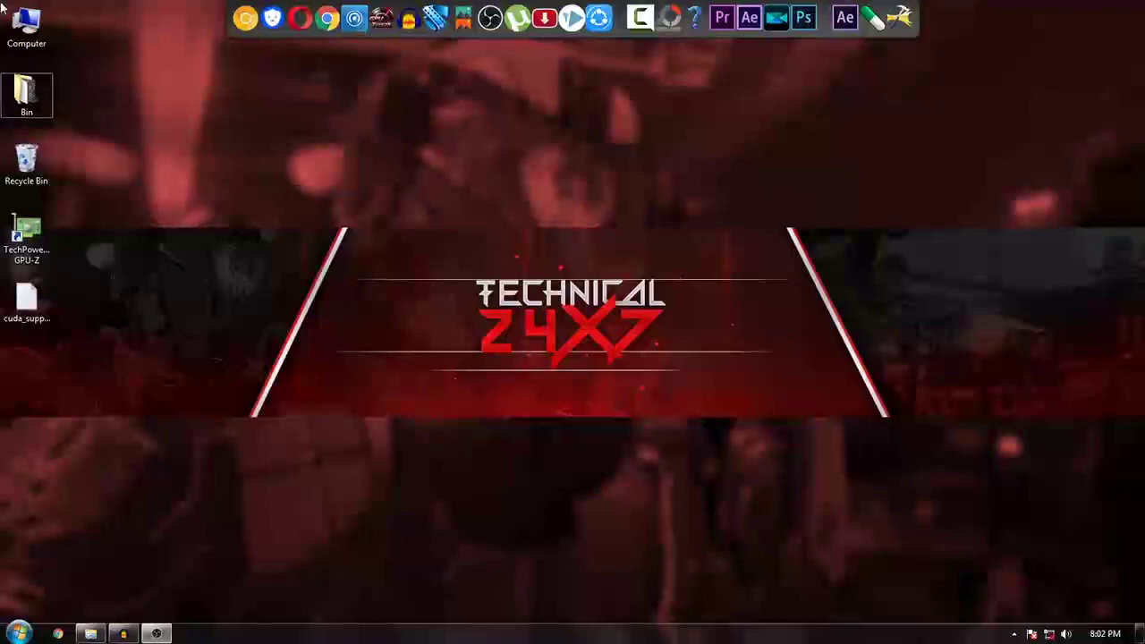
double_click(35, 34)
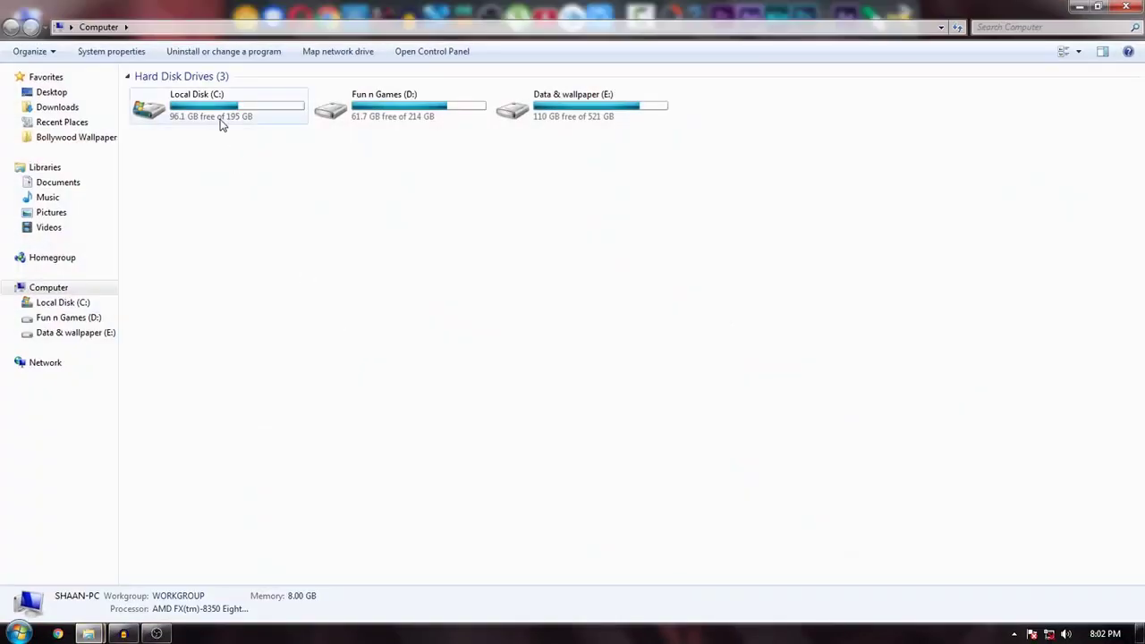
- Browse to C:\Program Files\Adobe\Adobe After Effects CC 2015\Support Files
double_click(216, 117)
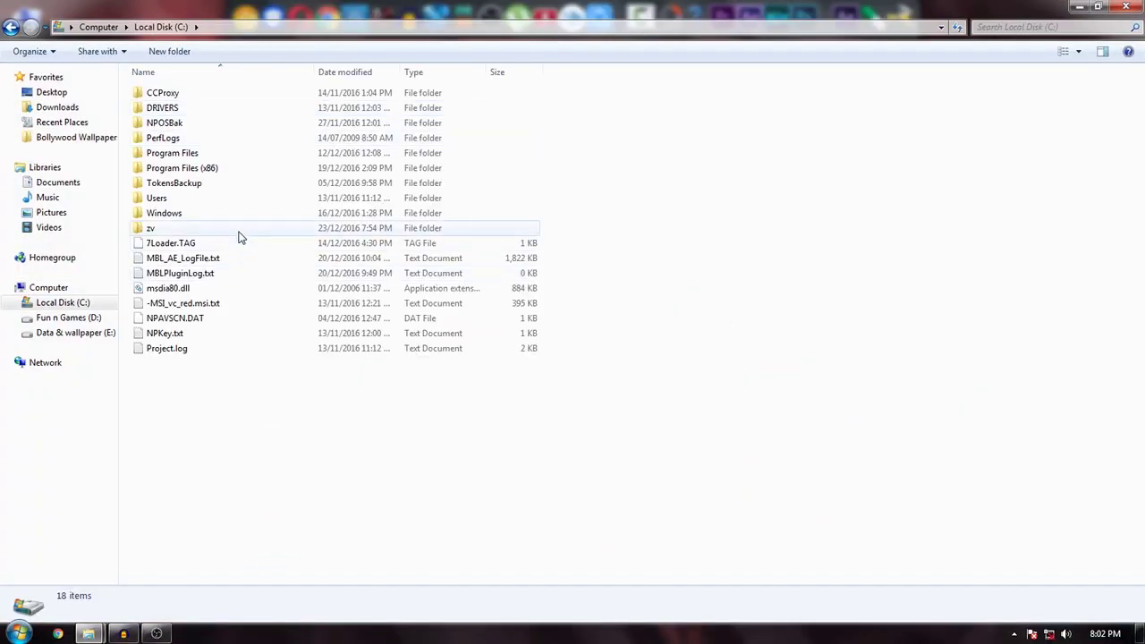
double_click(202, 153)
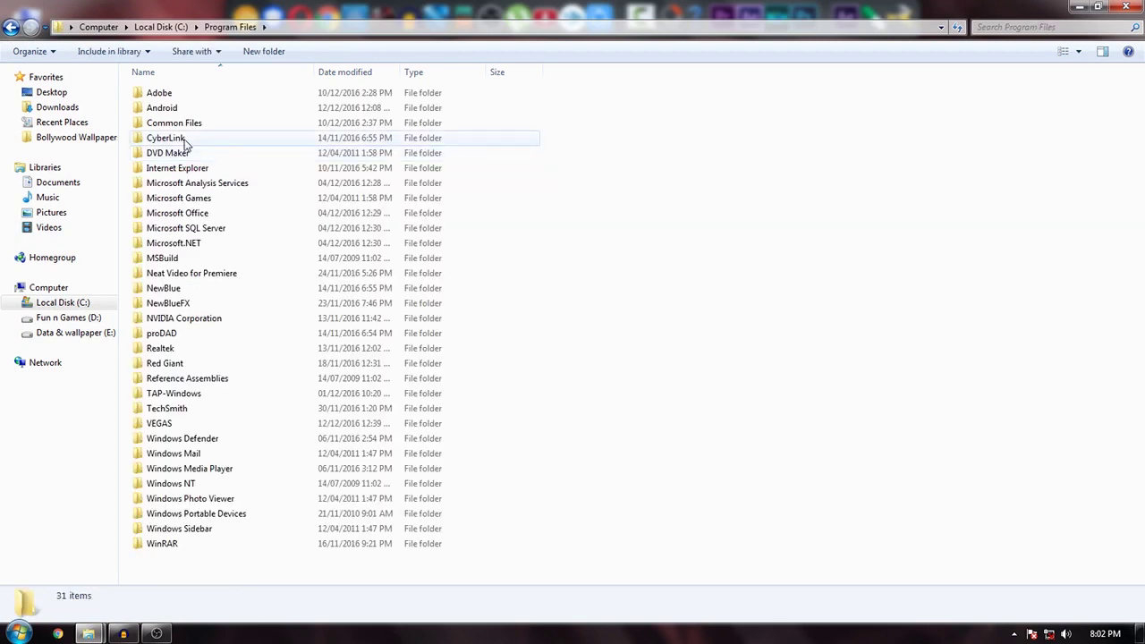
double_click(163, 93)
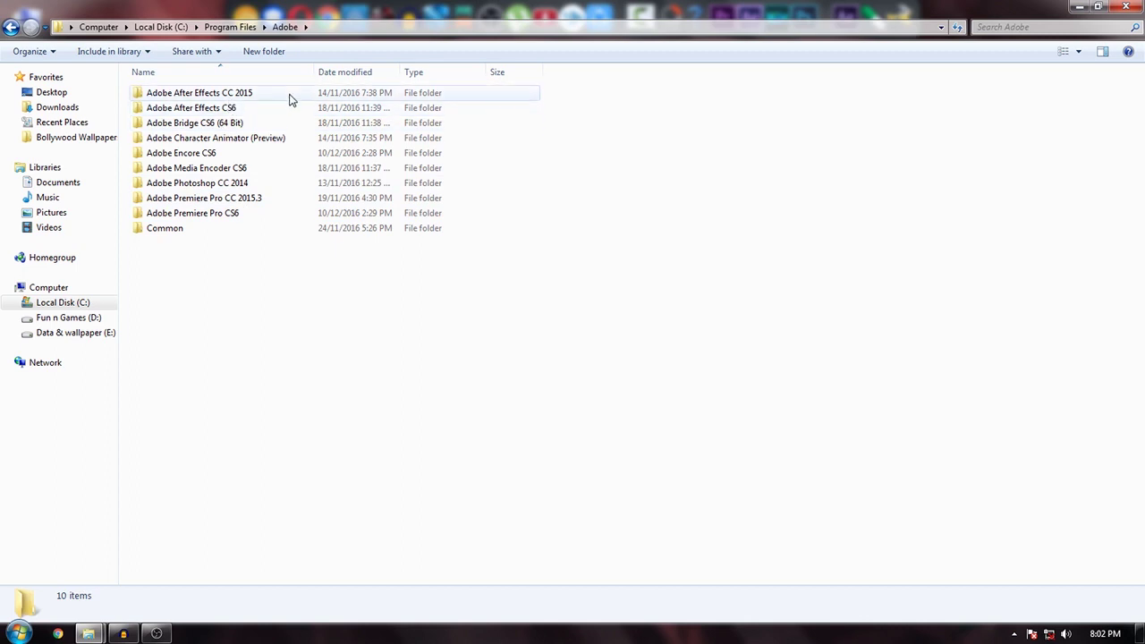
double_click(239, 98)
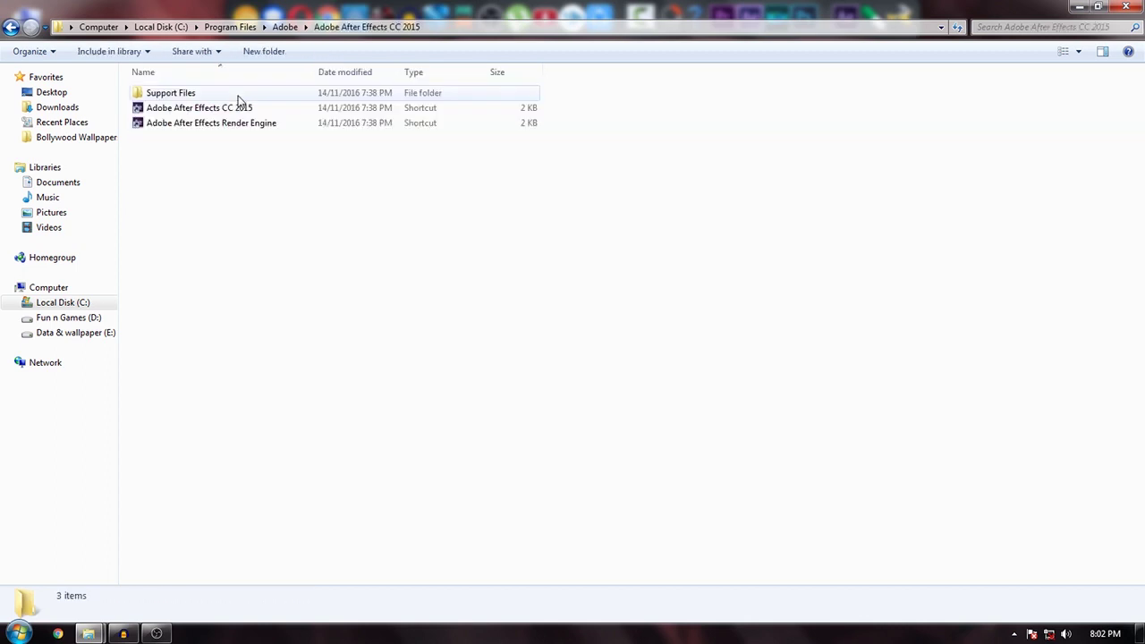
double_click(179, 97)
- Locate raytracer_supported_cards.txt in the folder and open it in Notepad
scroll(563, 327, "down", 13)
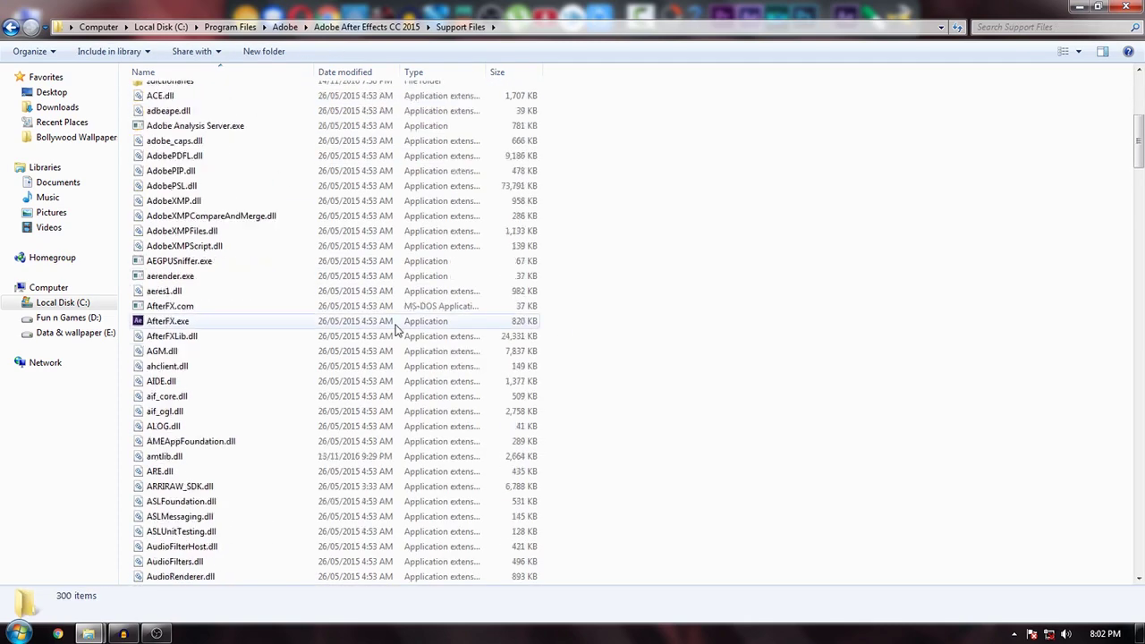
scroll(396, 329, "down", 20)
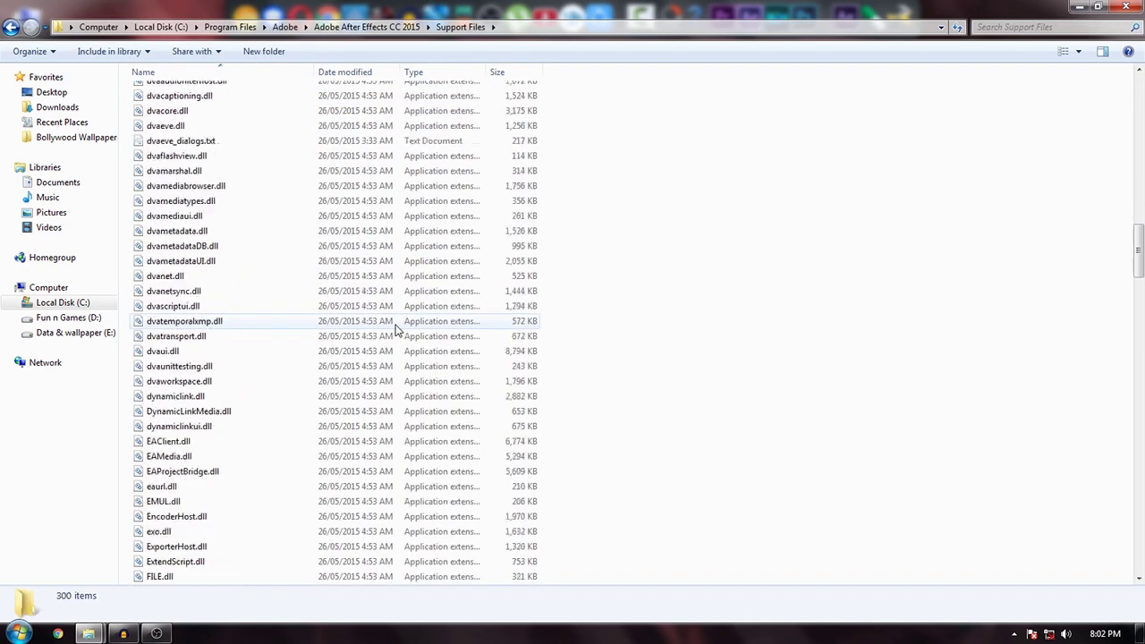
scroll(396, 332, "down", 6)
scroll(322, 370, "up", 6)
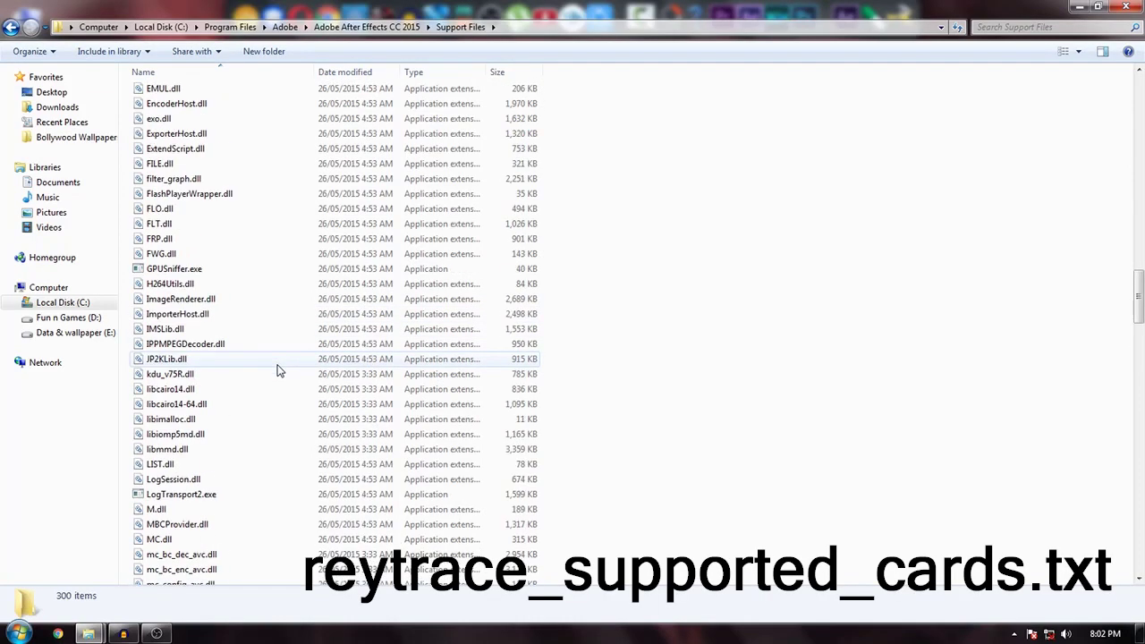
scroll(246, 389, "up", 15)
scroll(228, 380, "down", 5)
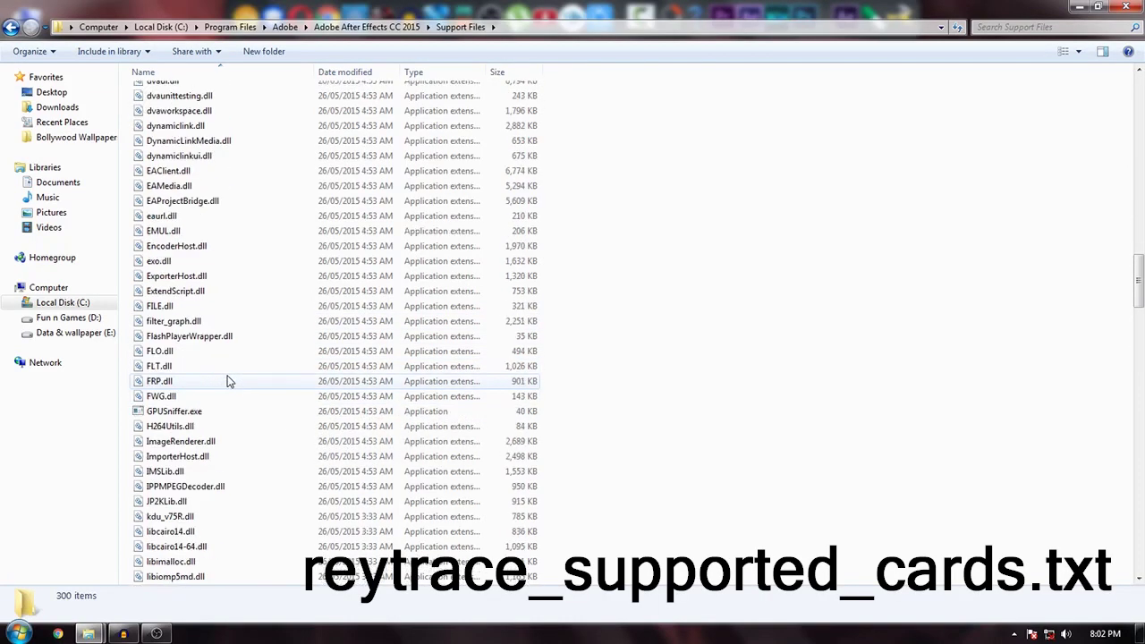
scroll(226, 374, "down", 20)
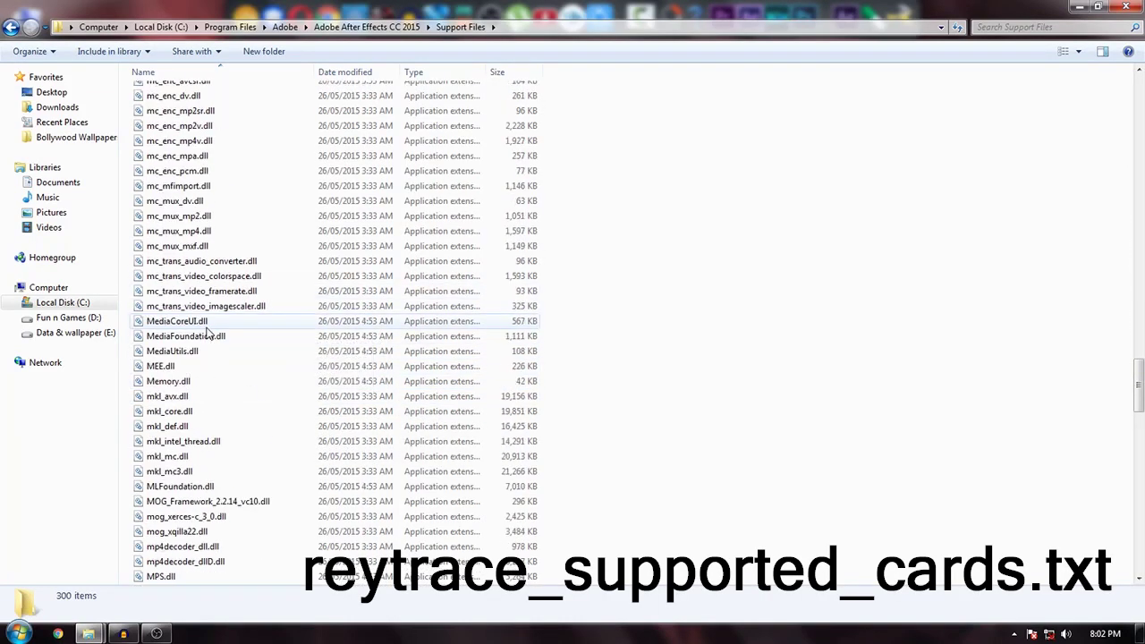
scroll(207, 331, "down", 11)
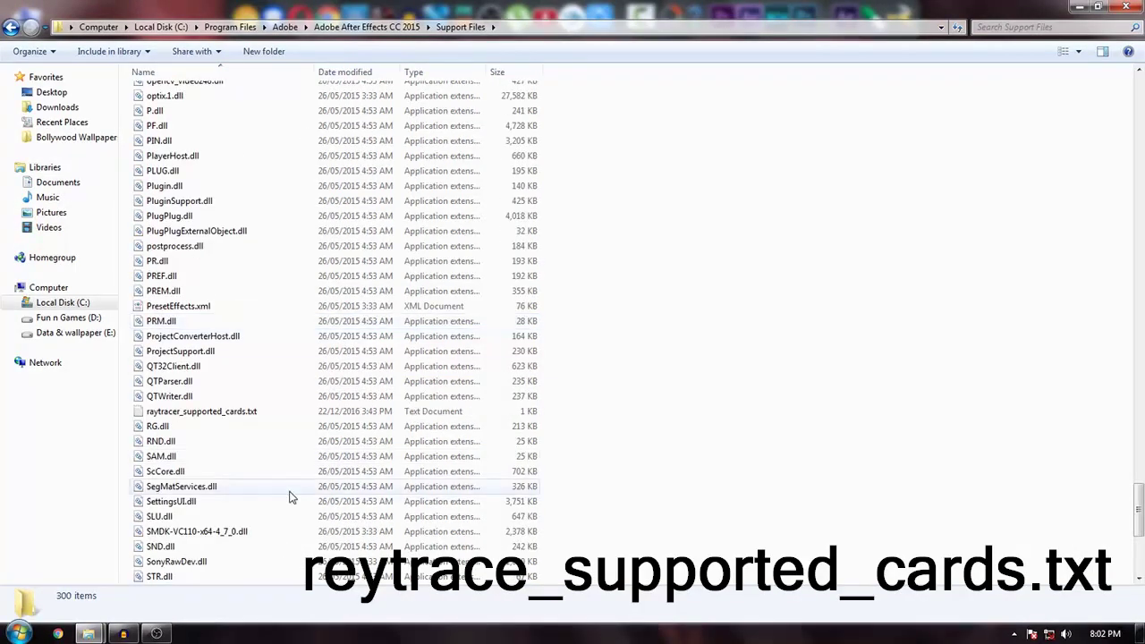
double_click(200, 412)
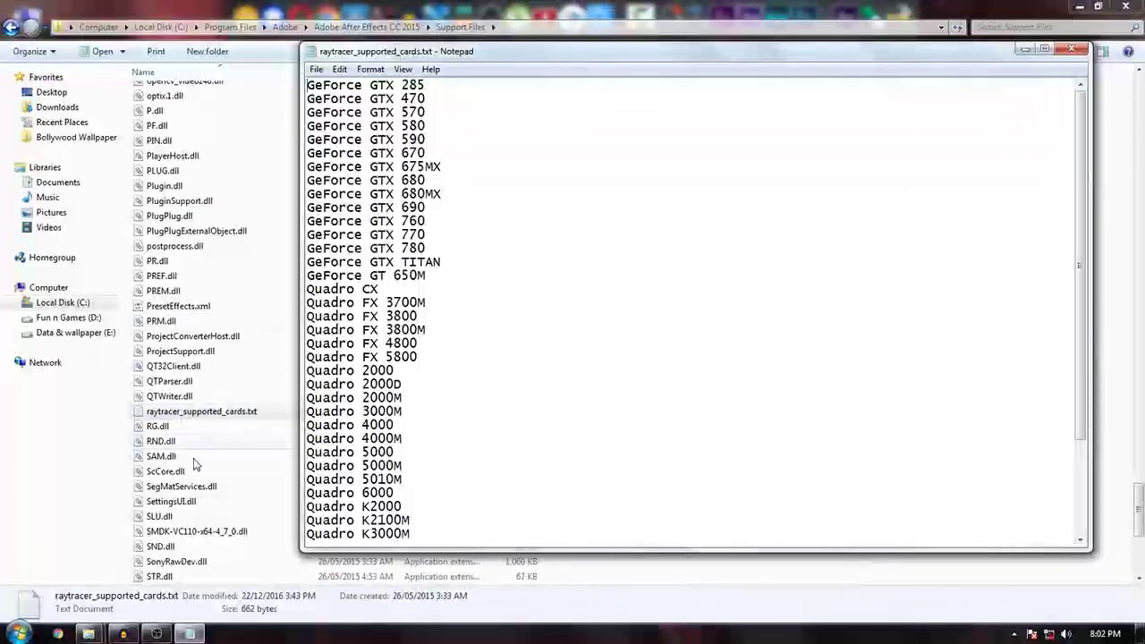
- Paste GeForce GTX 650 Ti BOOST on a new line after Tesla C2075
scroll(441, 293, "down", 3)
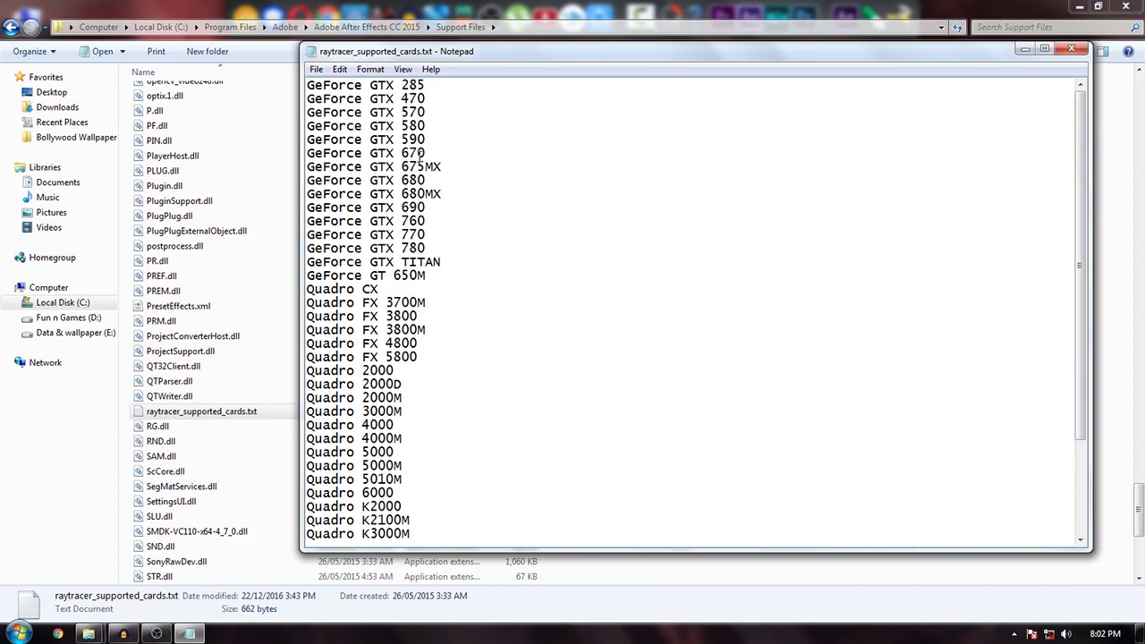
scroll(432, 322, "down", 3)
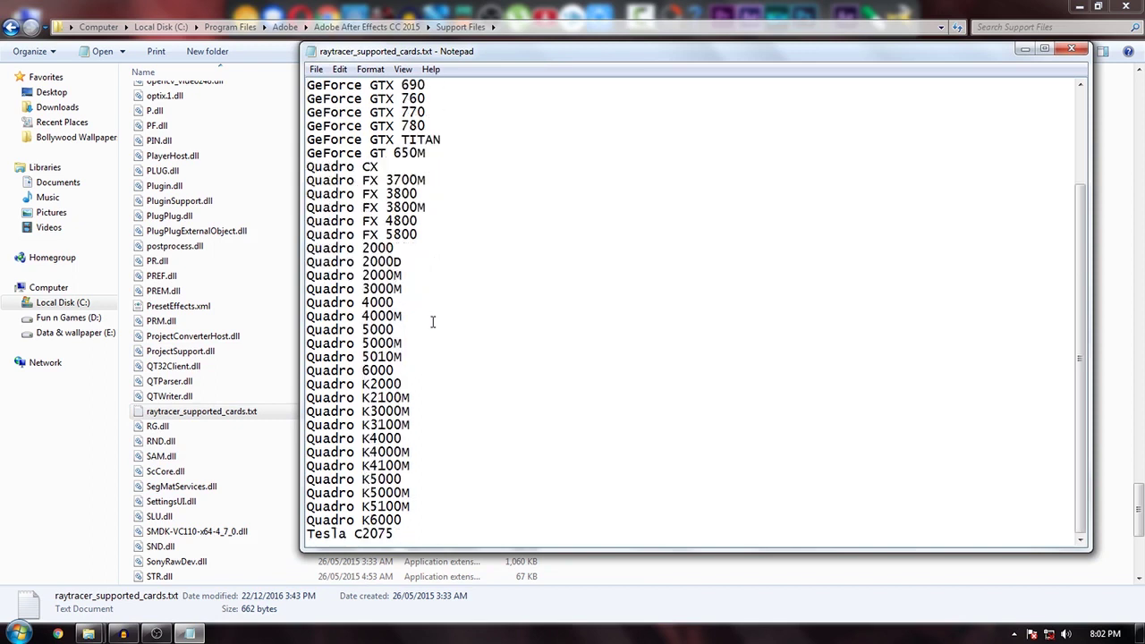
left_click(399, 534)
key("Return")
type("GeForce GTX 650 Ti BOOST")
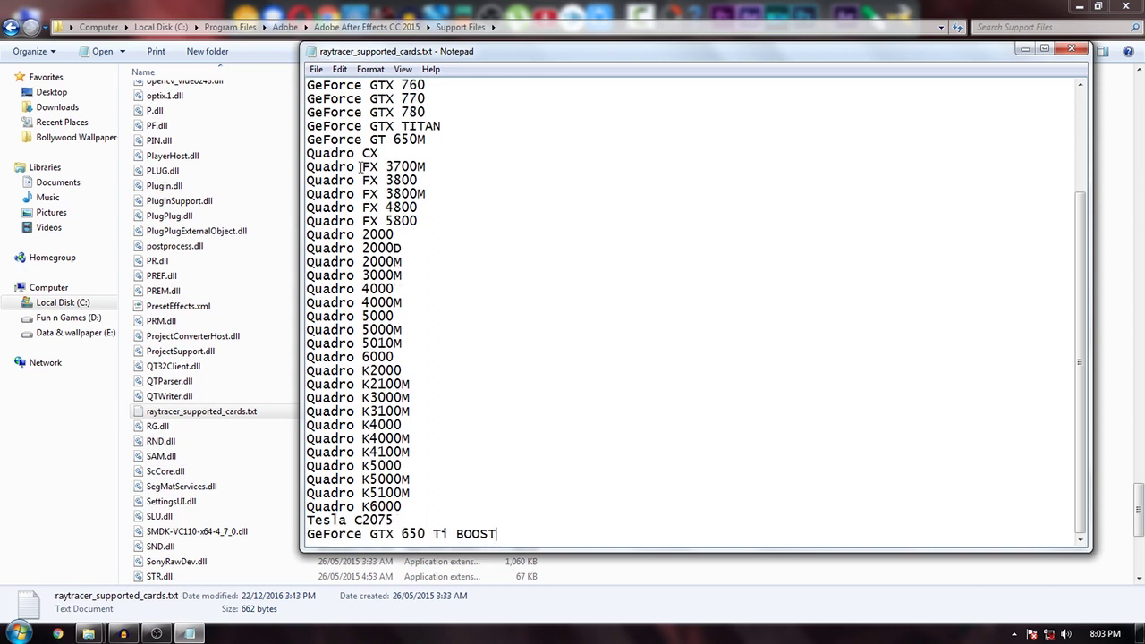
- Save raytracer_supported_cards.txt, close Notepad, and relaunch After Effects
left_click(316, 69)
left_click(338, 117)
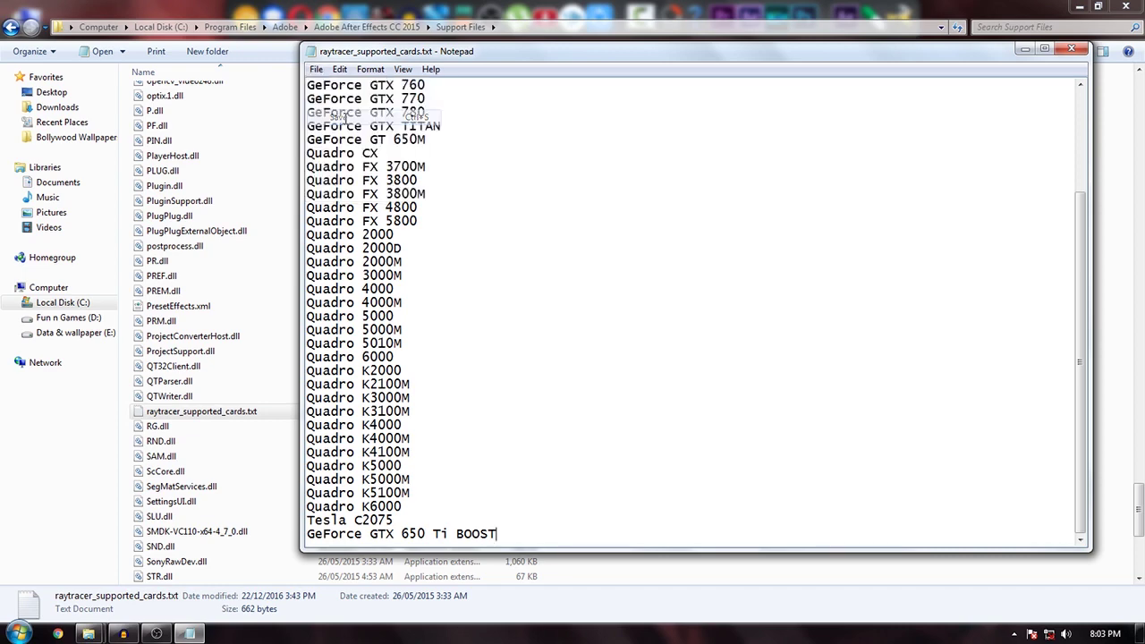
left_click(1073, 49)
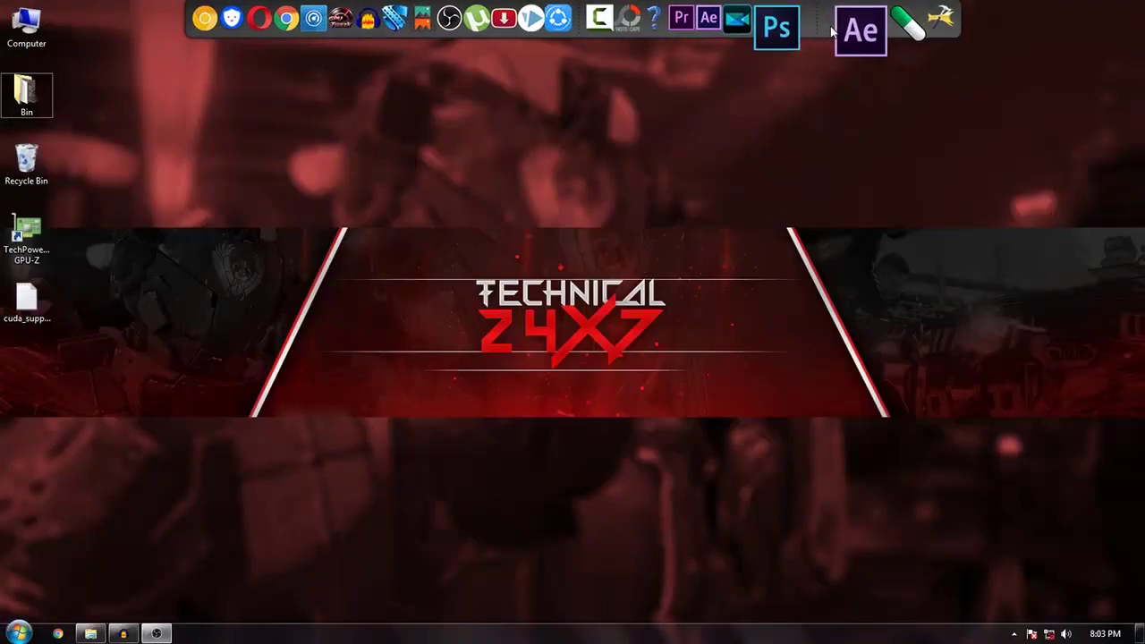
left_click(855, 32)
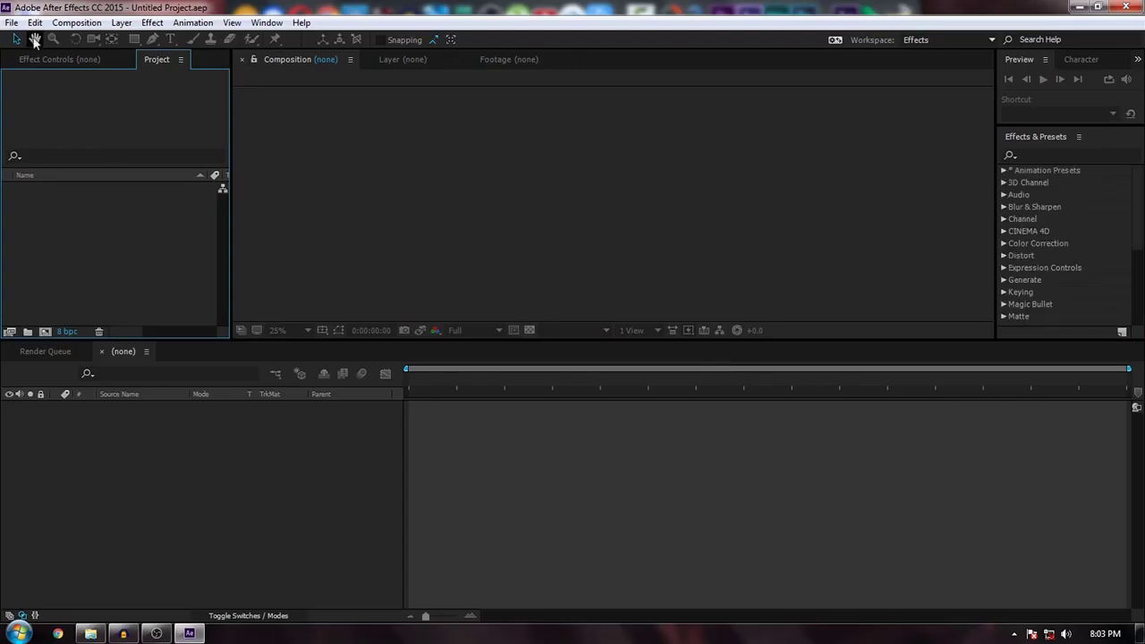
- Open the Previews preferences in After Effects
left_click(34, 22)
mouse_move(248, 409)
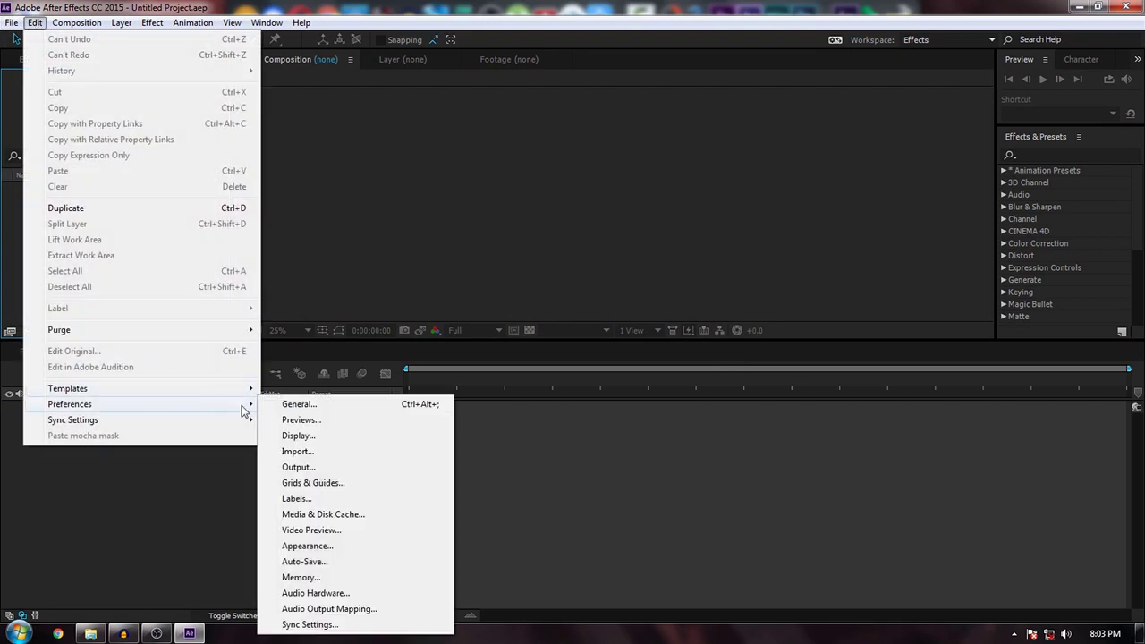
left_click(308, 419)
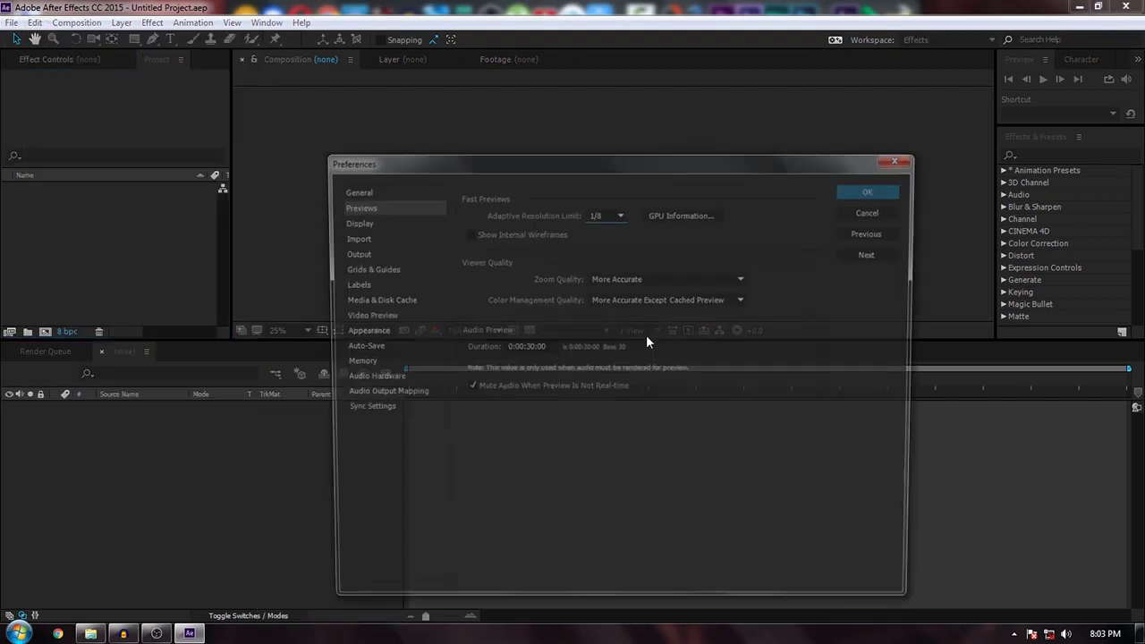
- Set ray-tracing to GPU in GPU Information, confirm both dialogs, and quit After Effects
left_click(682, 213)
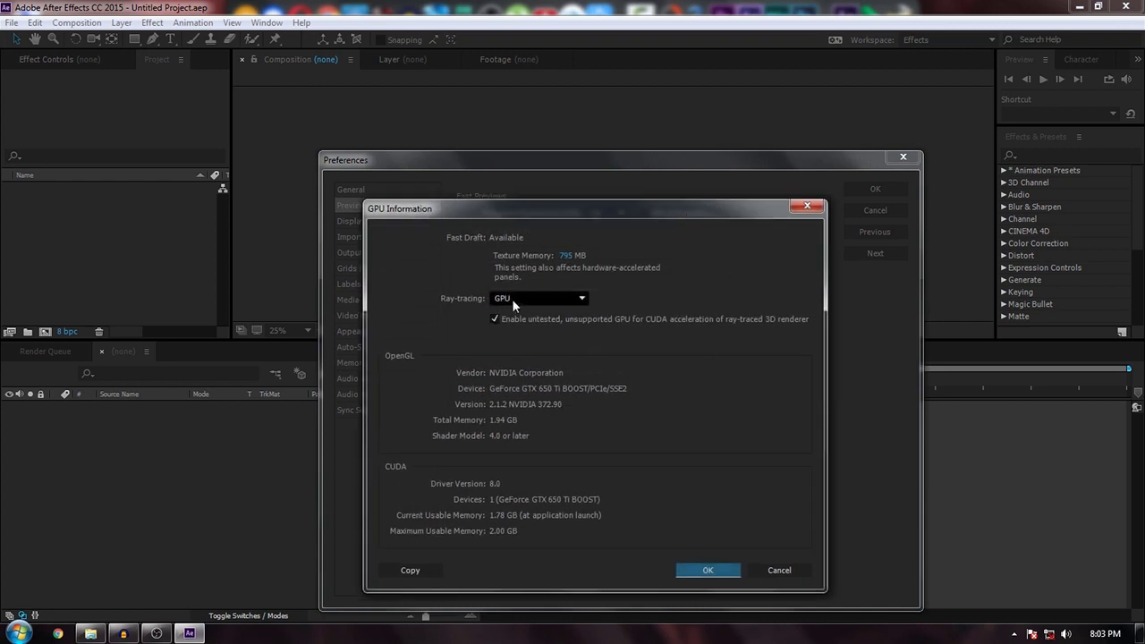
left_click(512, 300)
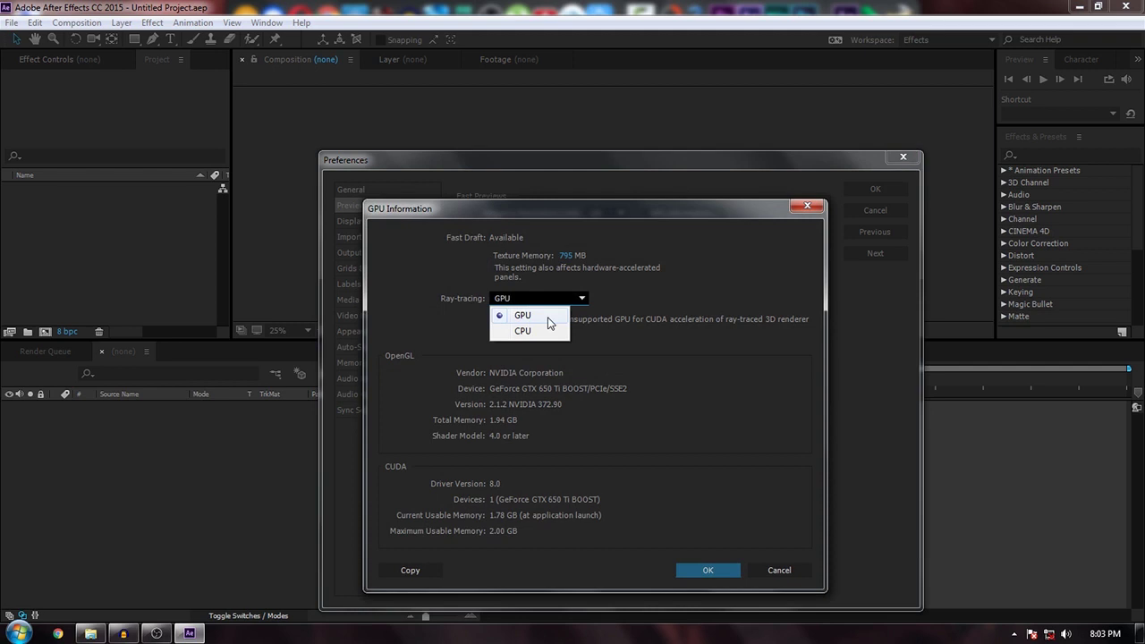
left_click(603, 318)
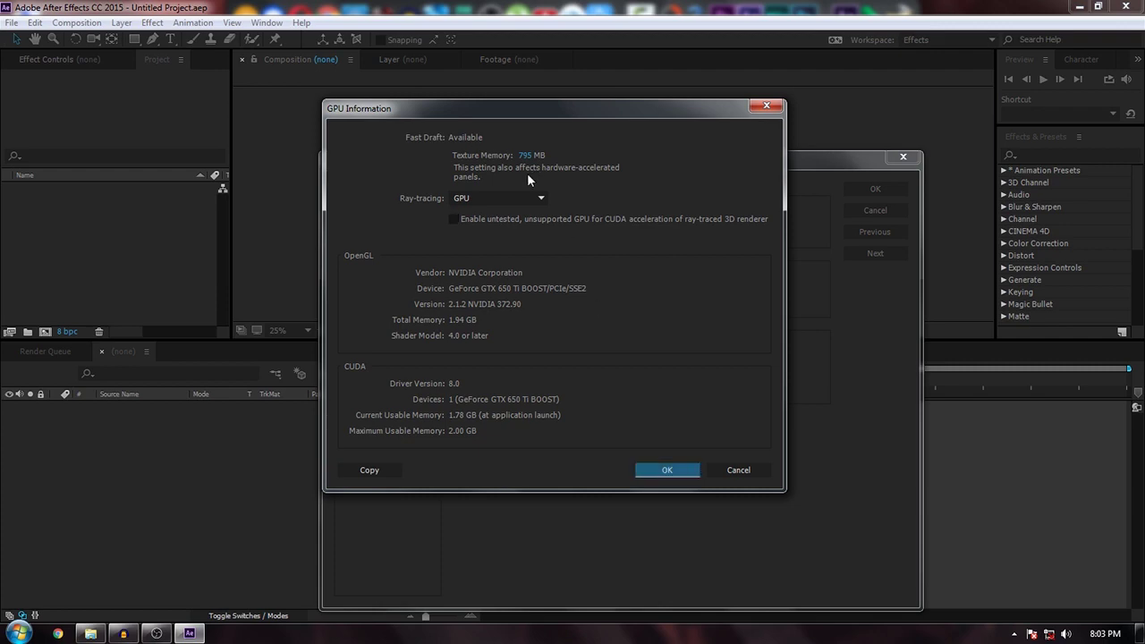
left_click(667, 471)
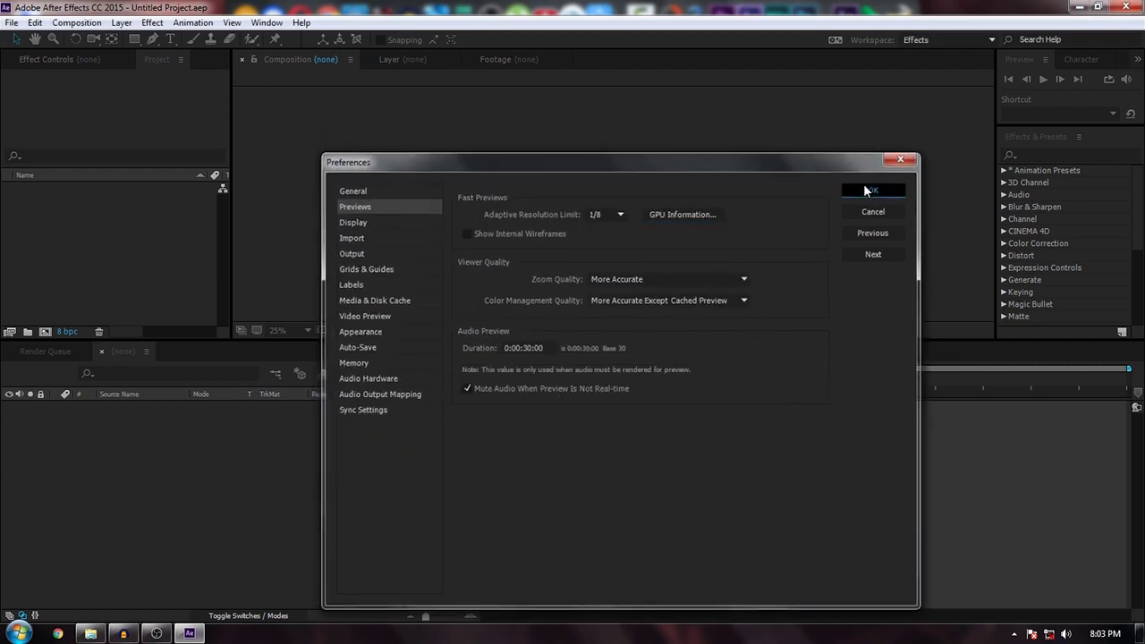
left_click(873, 188)
left_click(1125, 7)
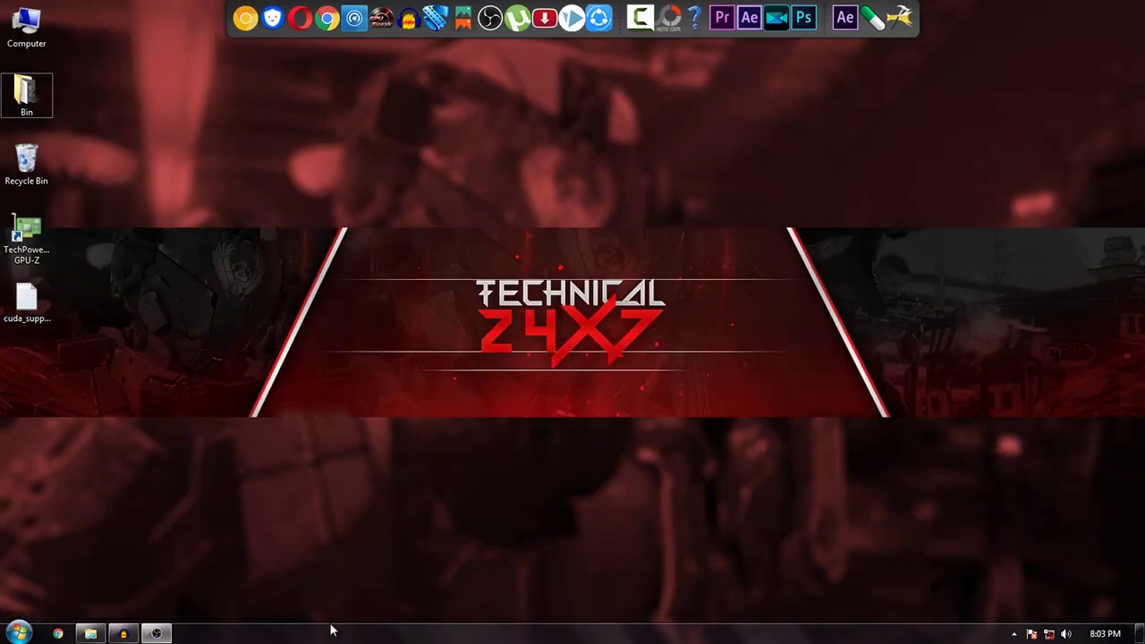
- Launch Premiere Pro and create a new project saved on the Desktop
left_click(721, 18)
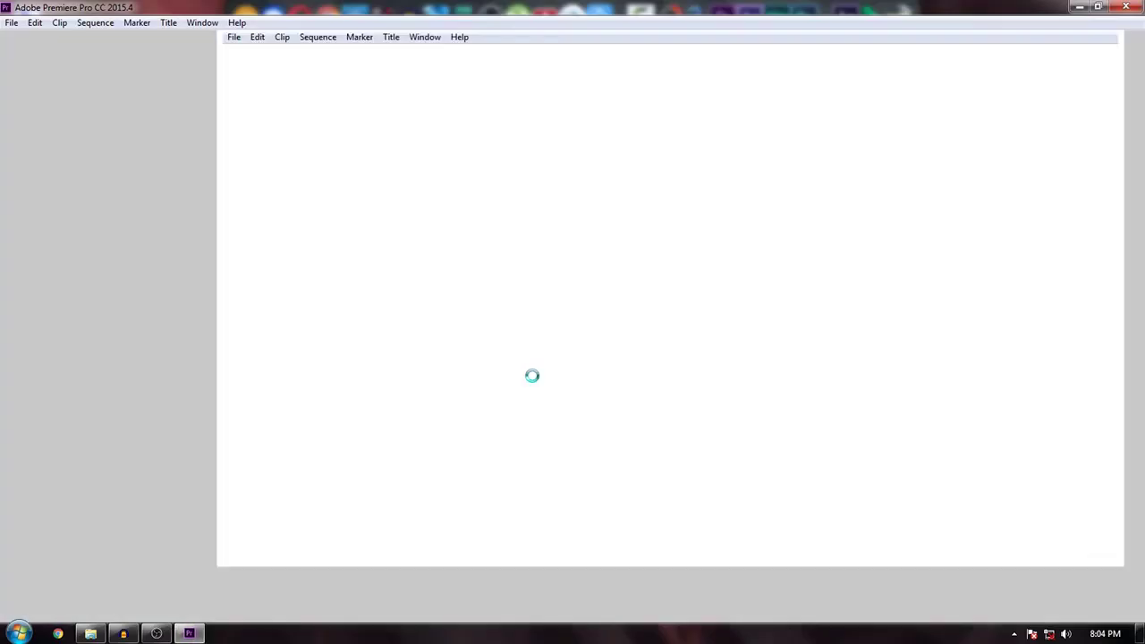
left_click(373, 179)
left_click(733, 149)
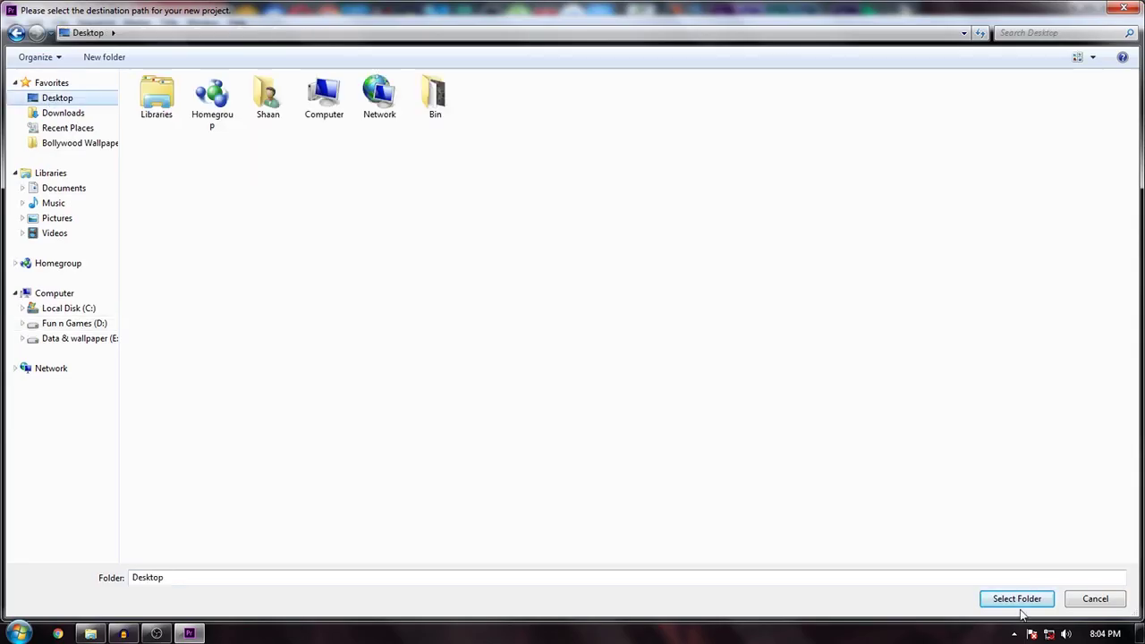
left_click(1016, 599)
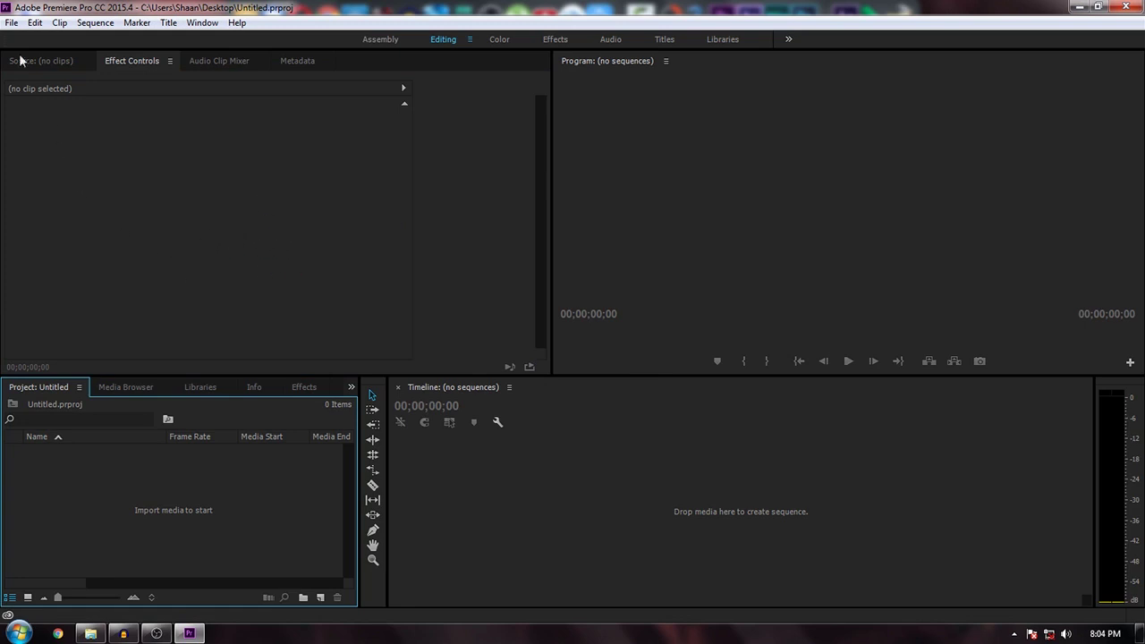
- Verify the renderer is Mercury Playback Engine GPU Acceleration (CUDA), close settings, and quit Premiere Pro
left_click(11, 23)
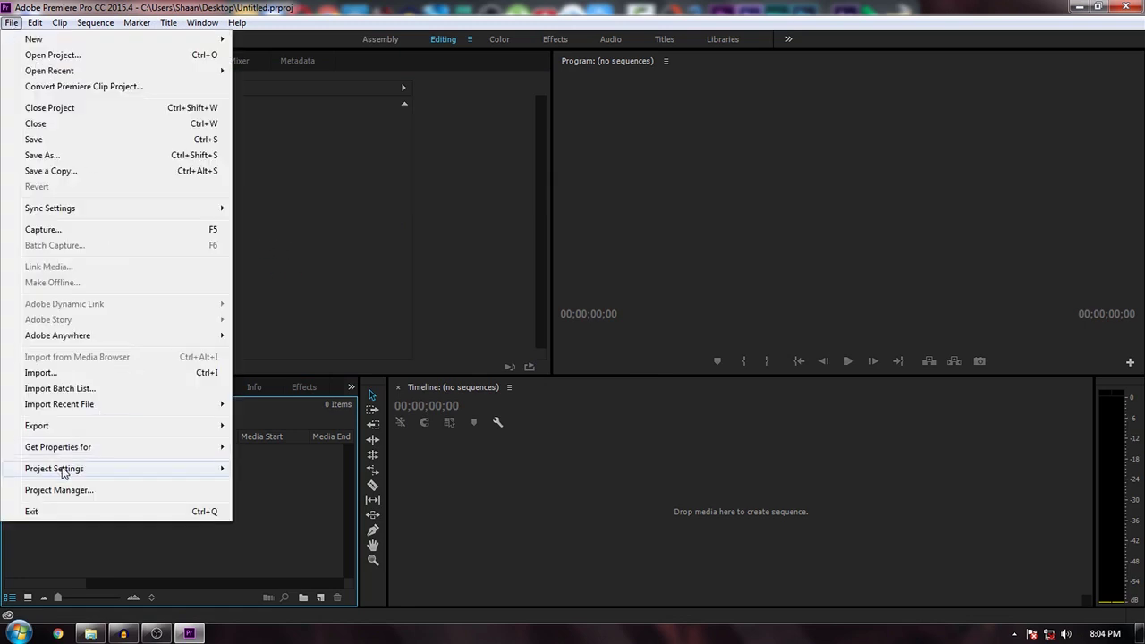
mouse_move(62, 474)
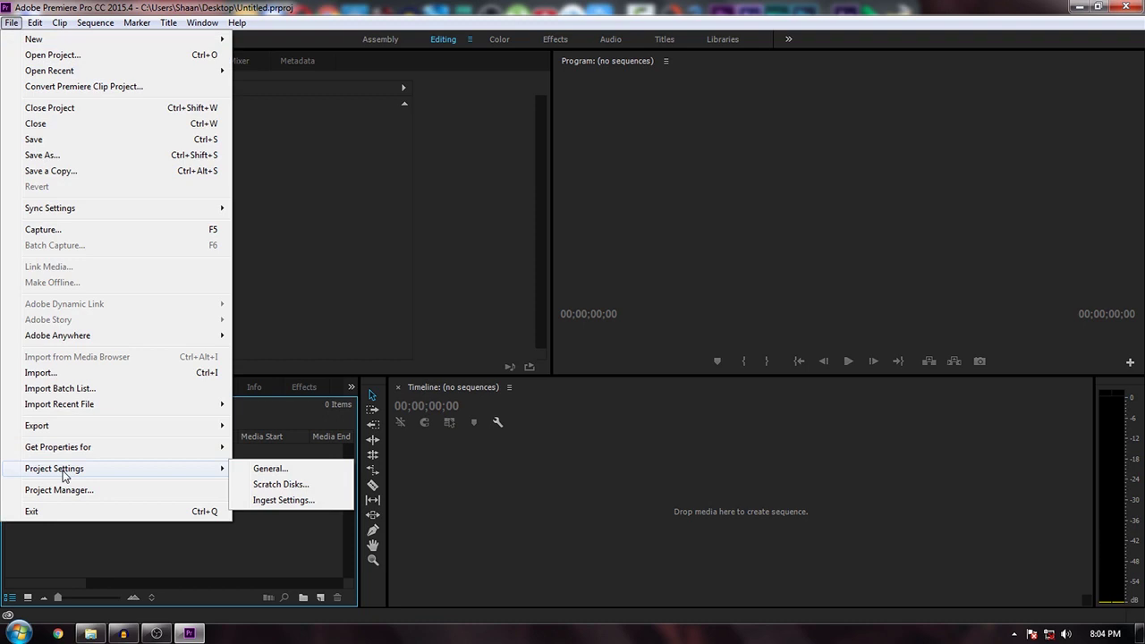
mouse_move(38, 29)
left_click(293, 468)
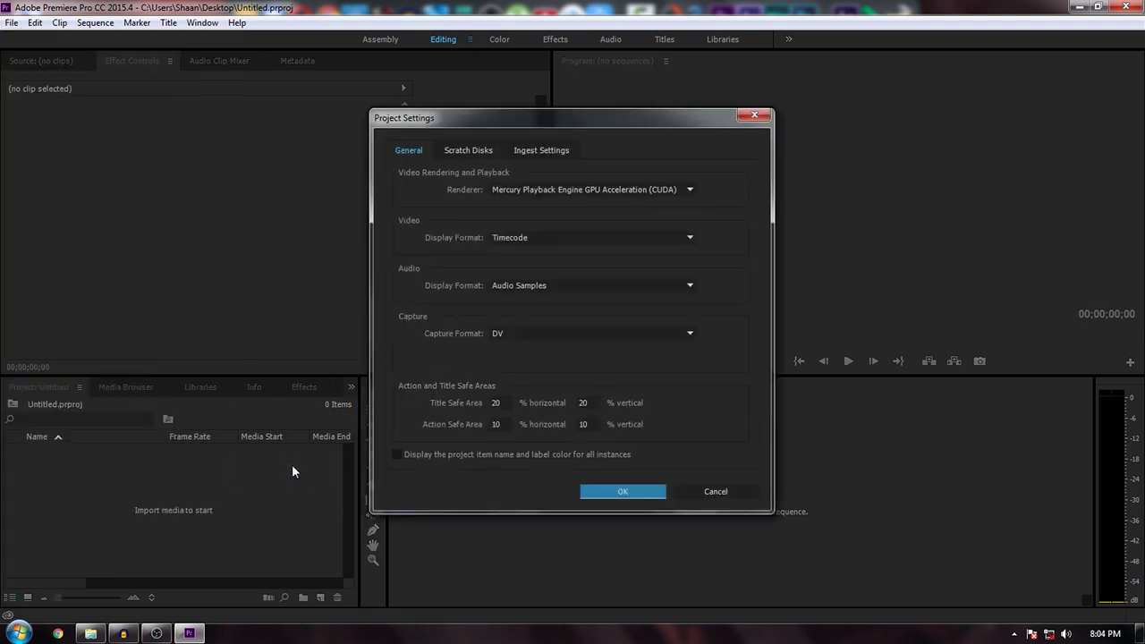
left_click(689, 189)
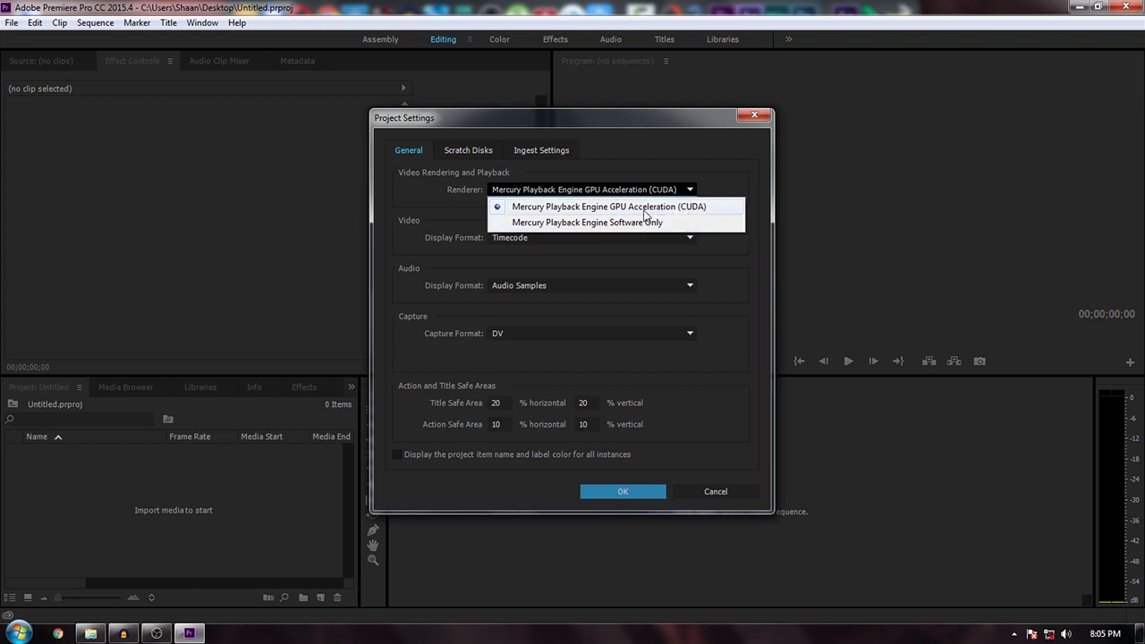
left_click(674, 148)
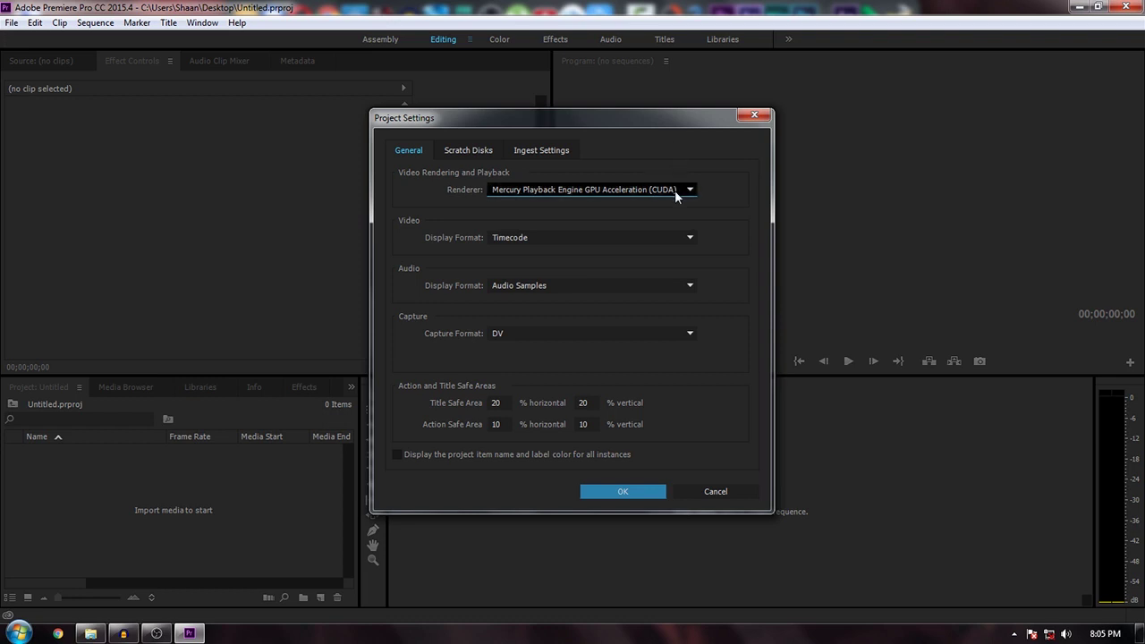
left_click(676, 190)
left_click(685, 161)
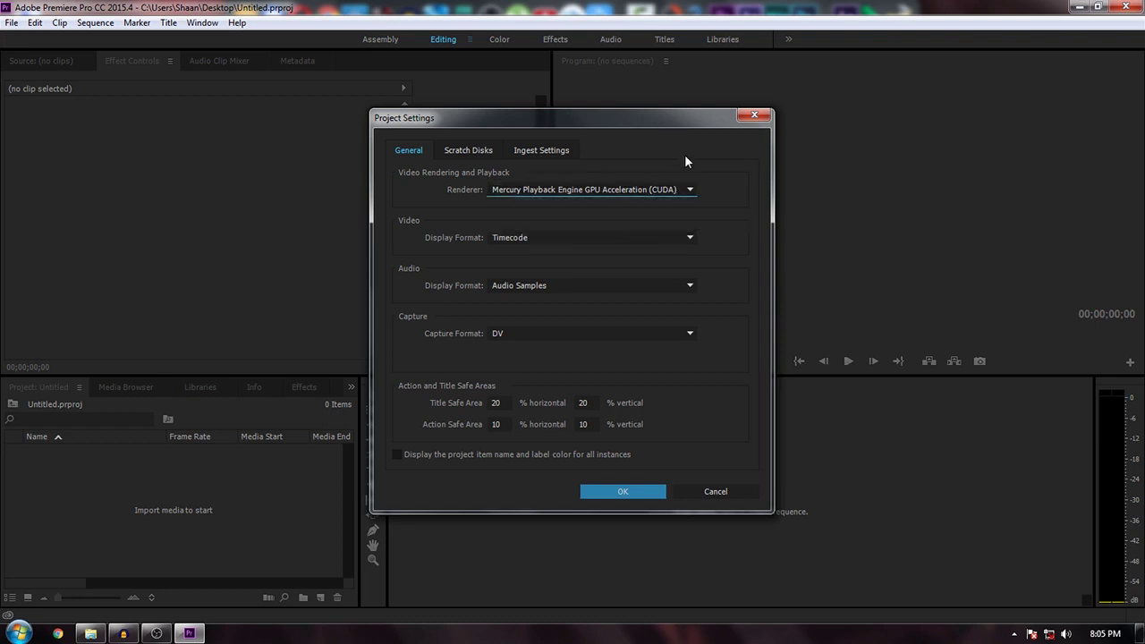
left_click(754, 116)
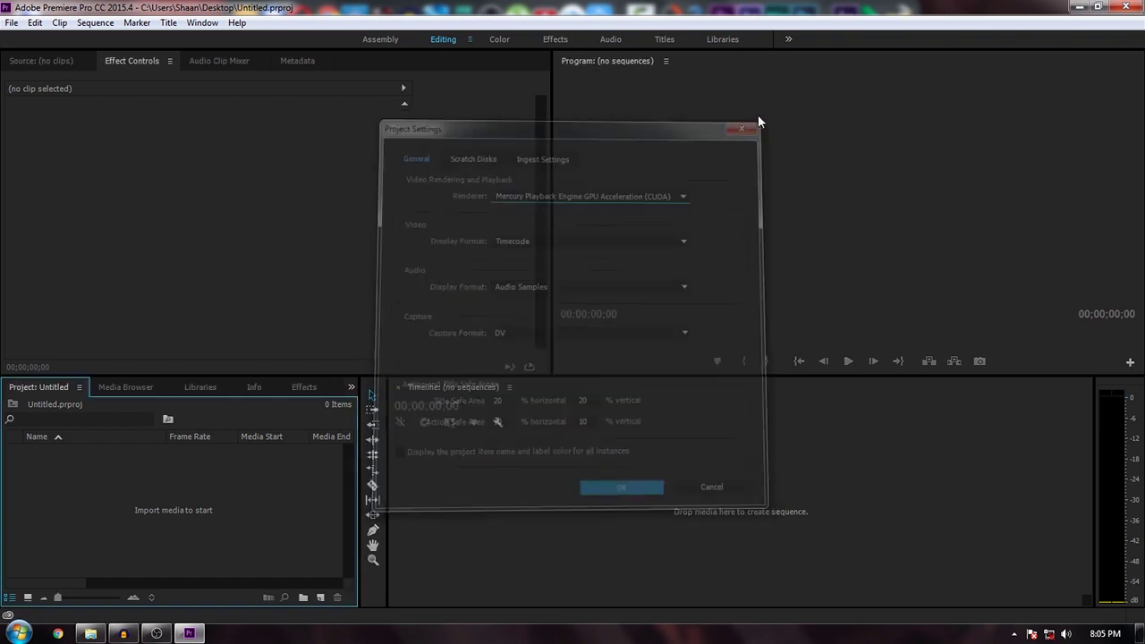
left_click(1128, 6)
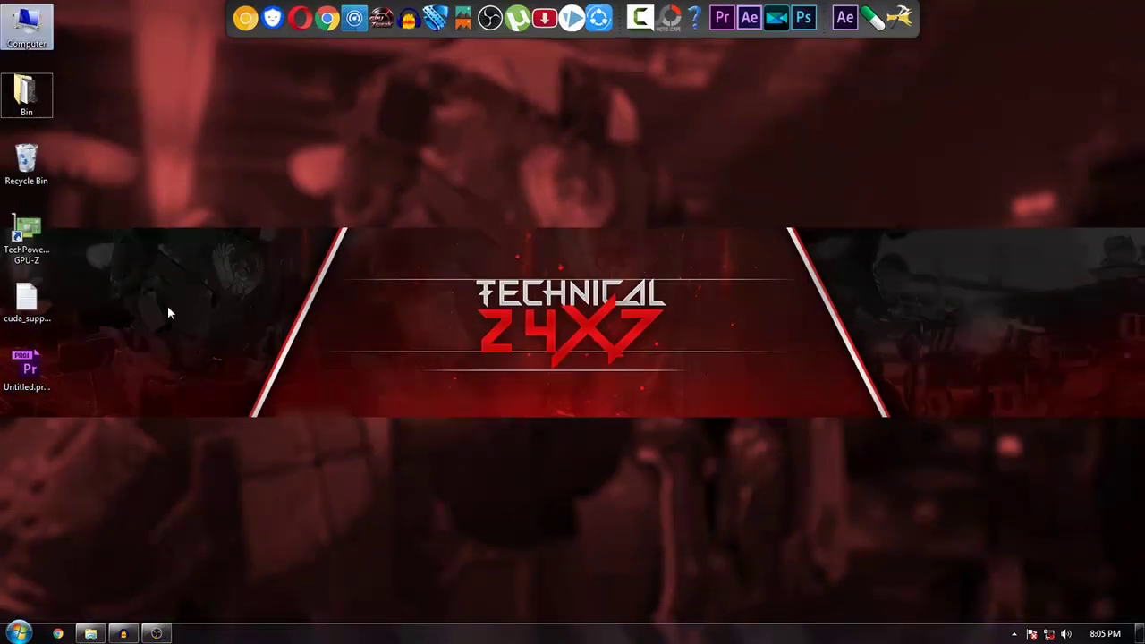
- Open cuda_supported_cards.txt from the desktop in Notepad
right_click(191, 360)
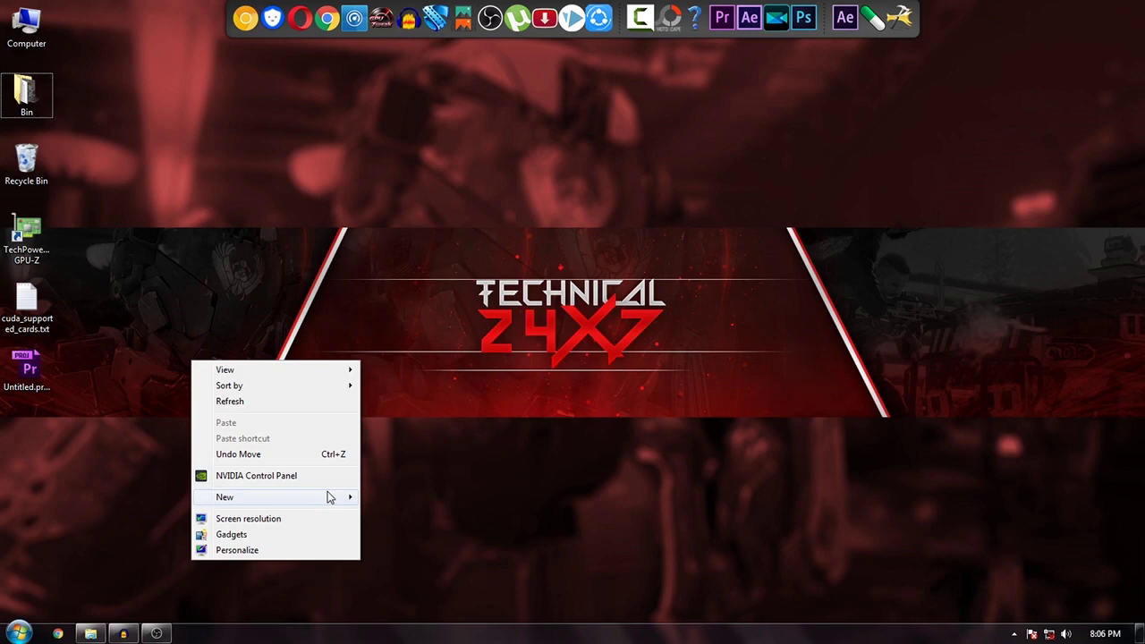
mouse_move(327, 497)
left_click(44, 299)
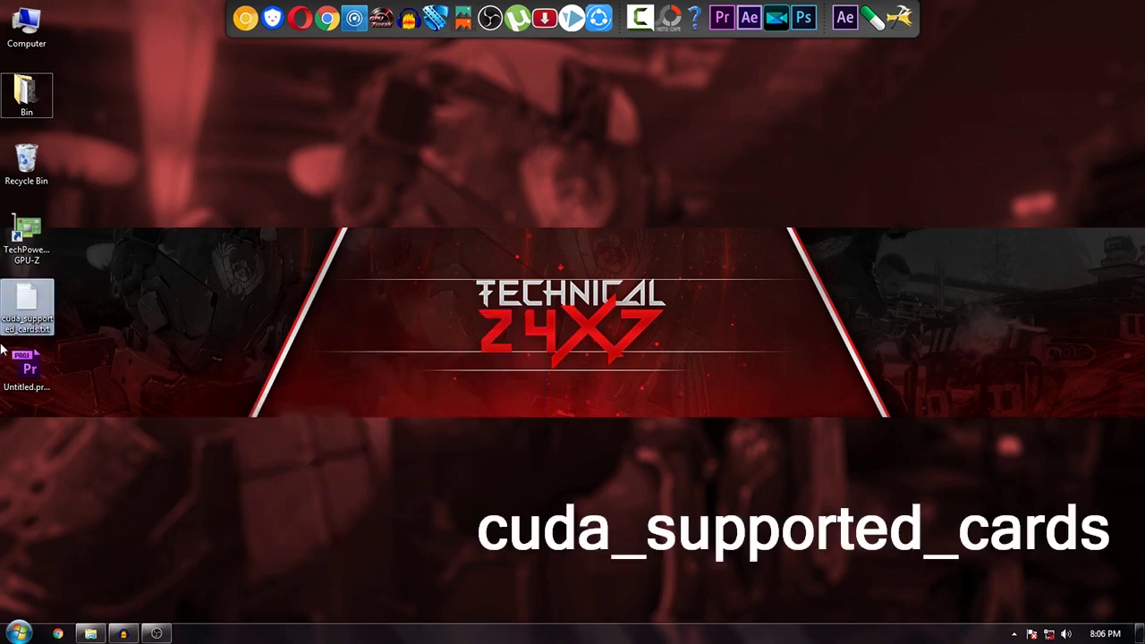
double_click(41, 295)
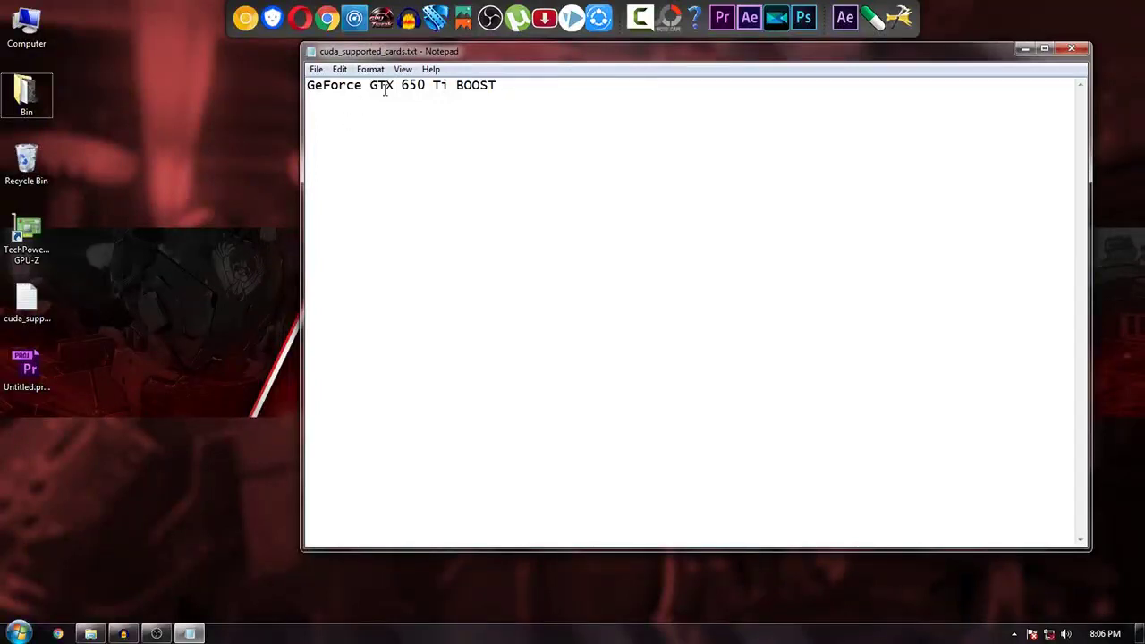
- Save the file with GeForce GTX 650 Ti BOOST and close Notepad
left_click_drag(483, 43, 460, 75)
left_click(316, 102)
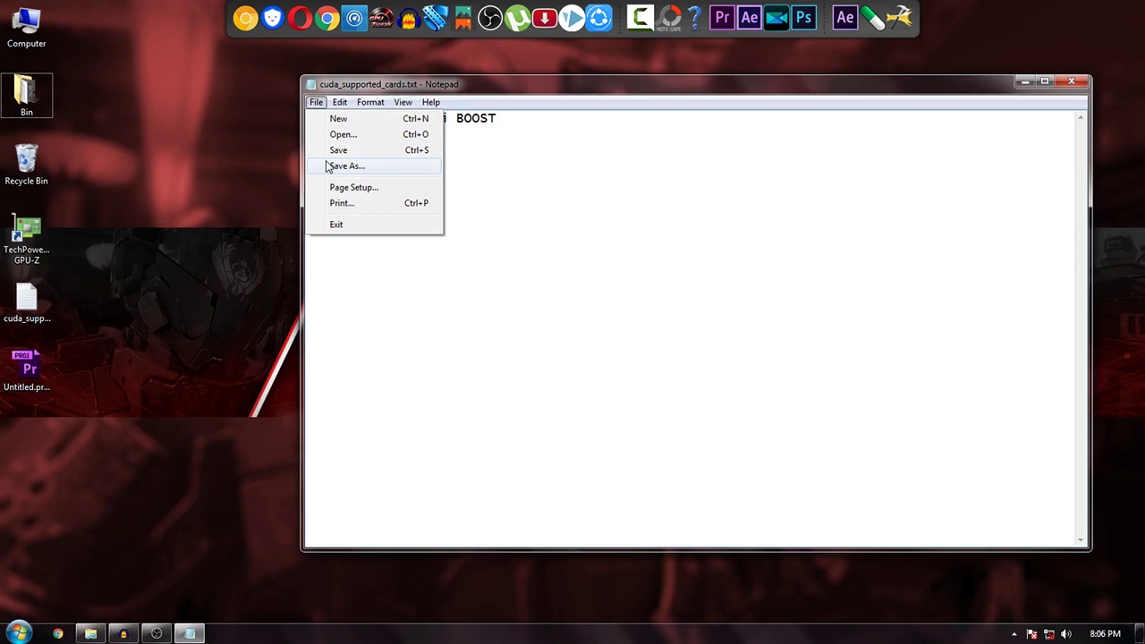
left_click(334, 149)
left_click(1071, 82)
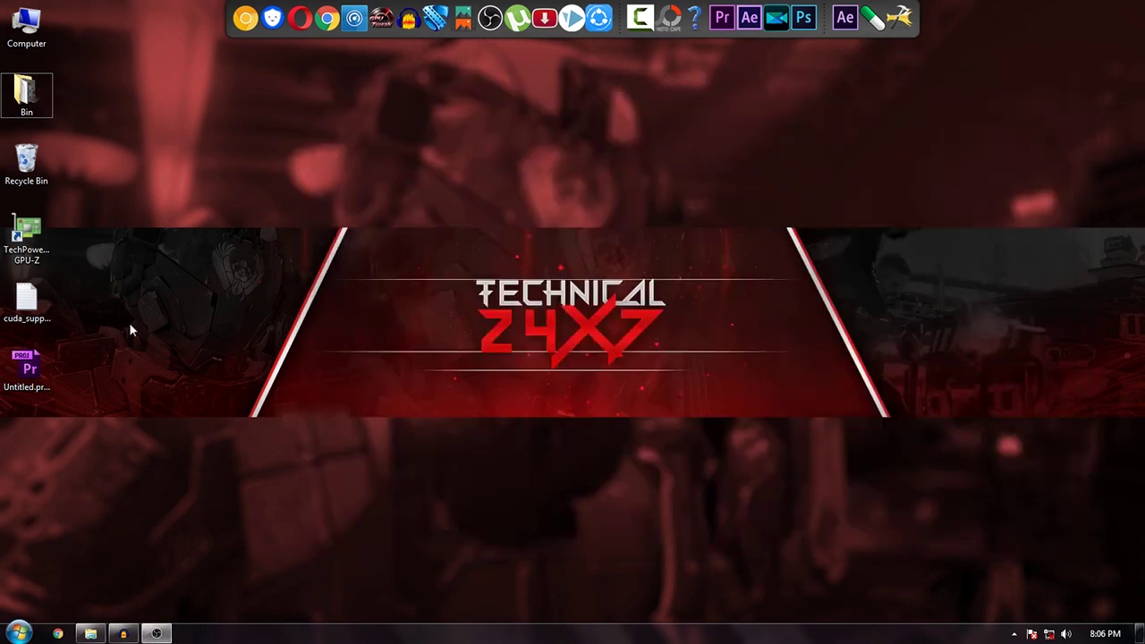
- Copy cuda_supported_cards.txt and browse to C:\Program Files\Adobe\Adobe Premiere Pro CC 2015.3
right_click(33, 292)
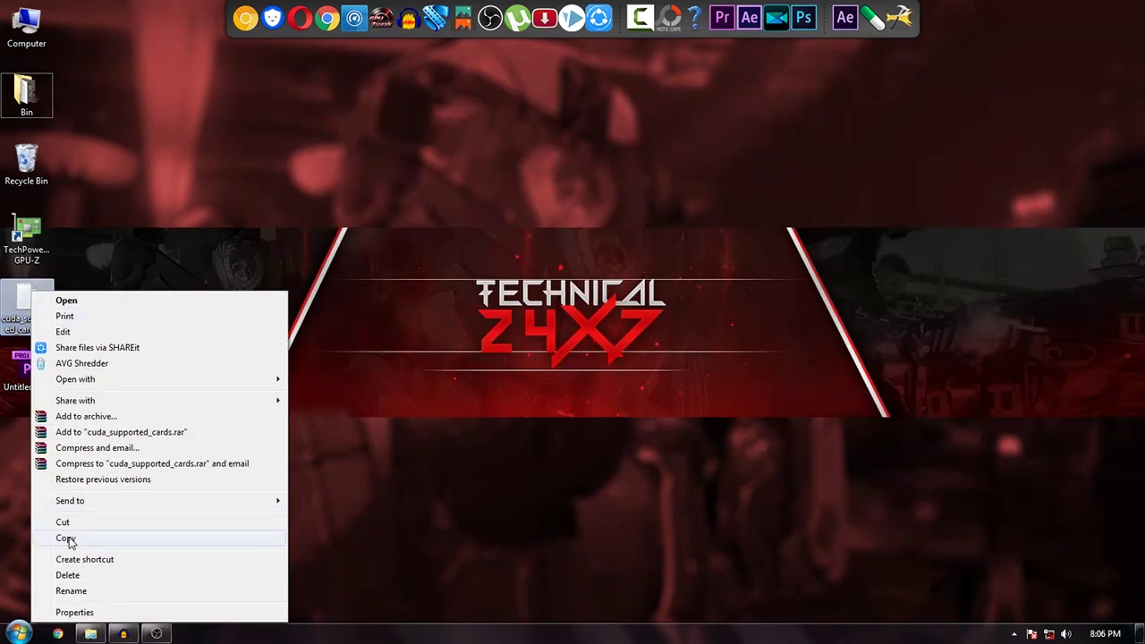
left_click(67, 539)
double_click(28, 42)
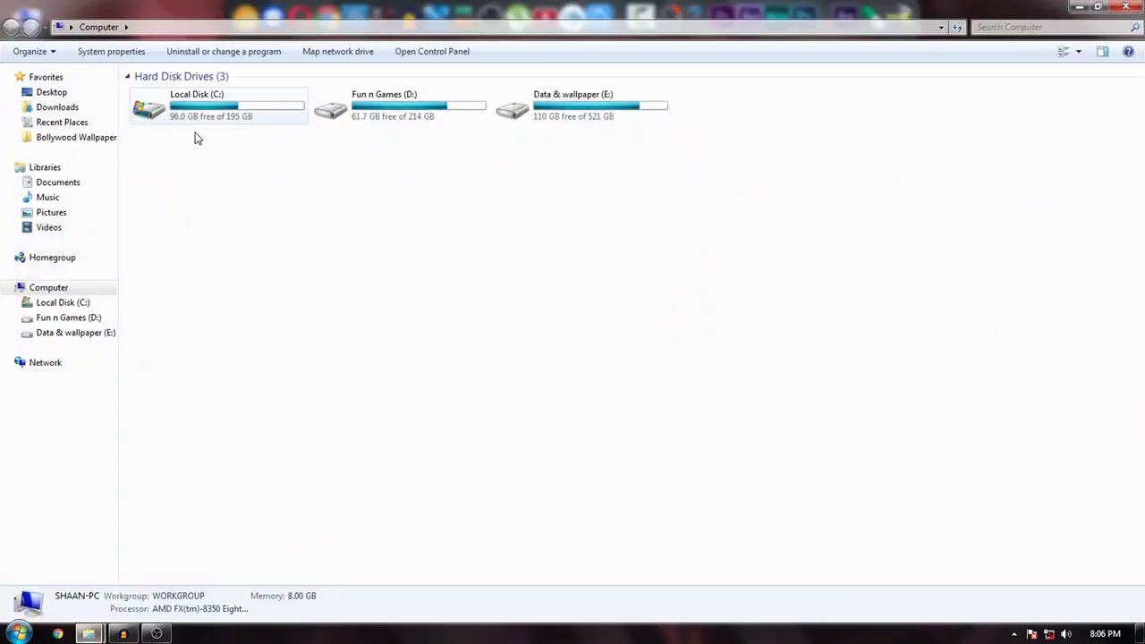
double_click(194, 135)
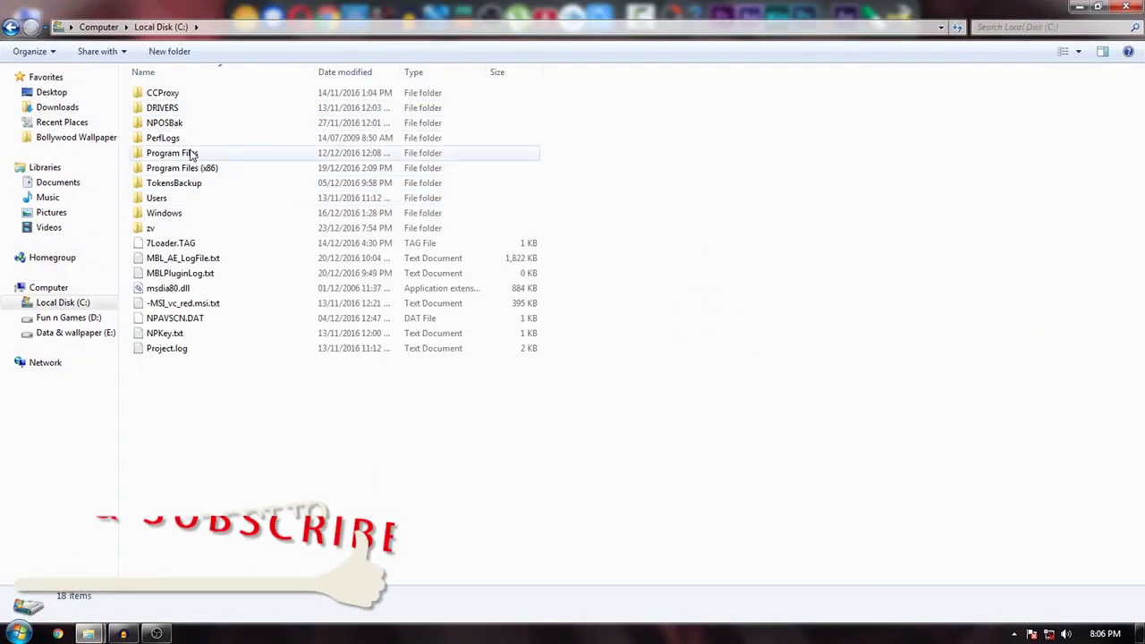
double_click(187, 153)
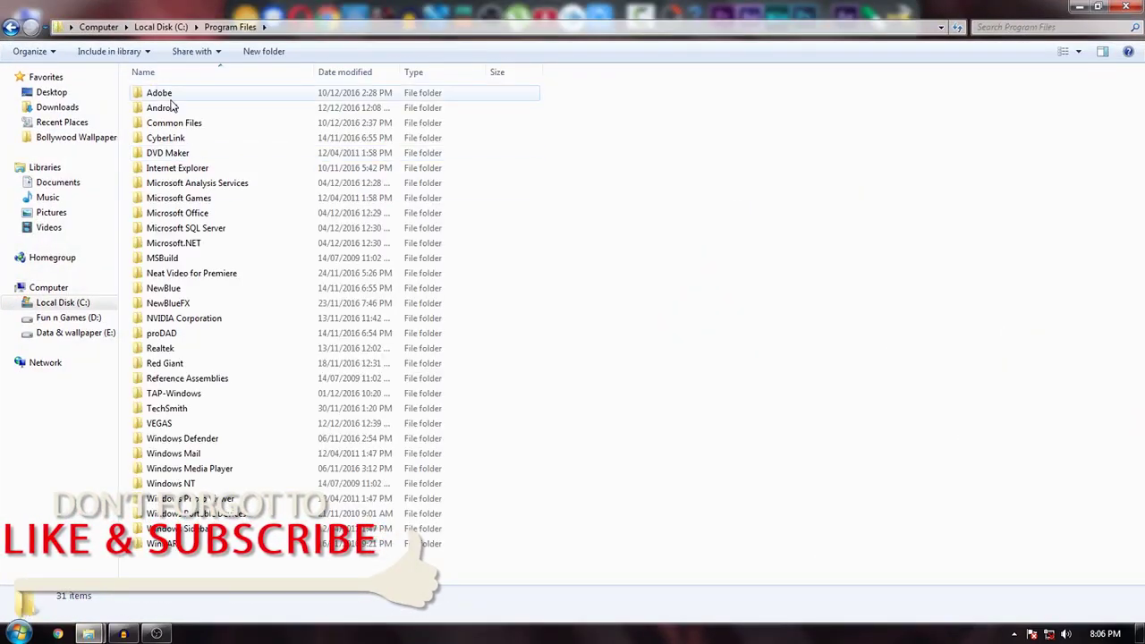
double_click(164, 94)
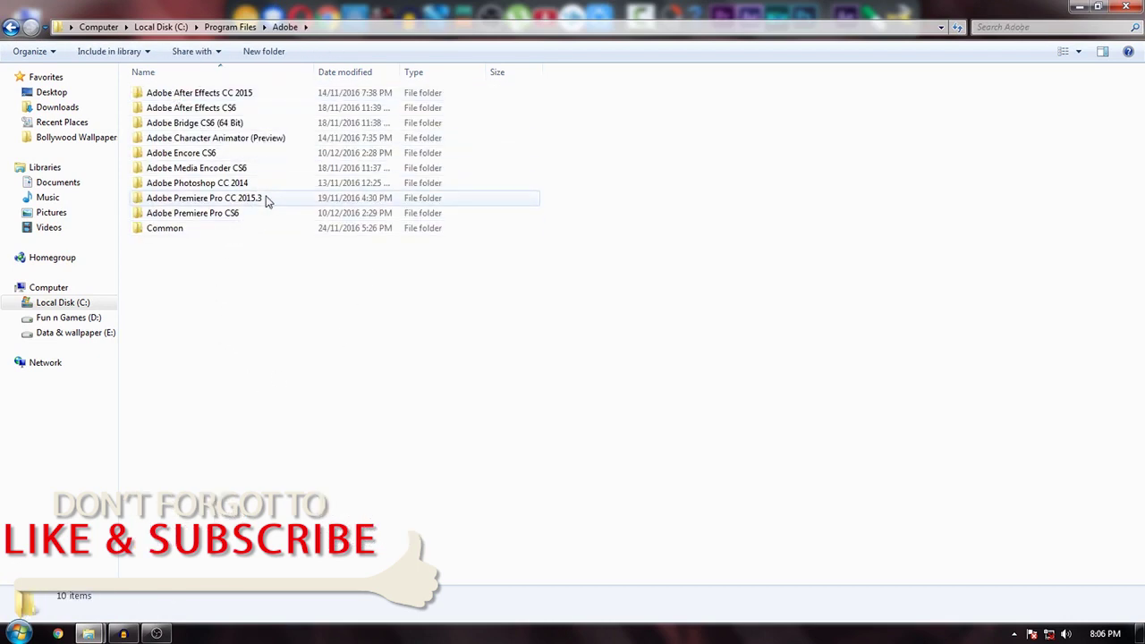
double_click(241, 206)
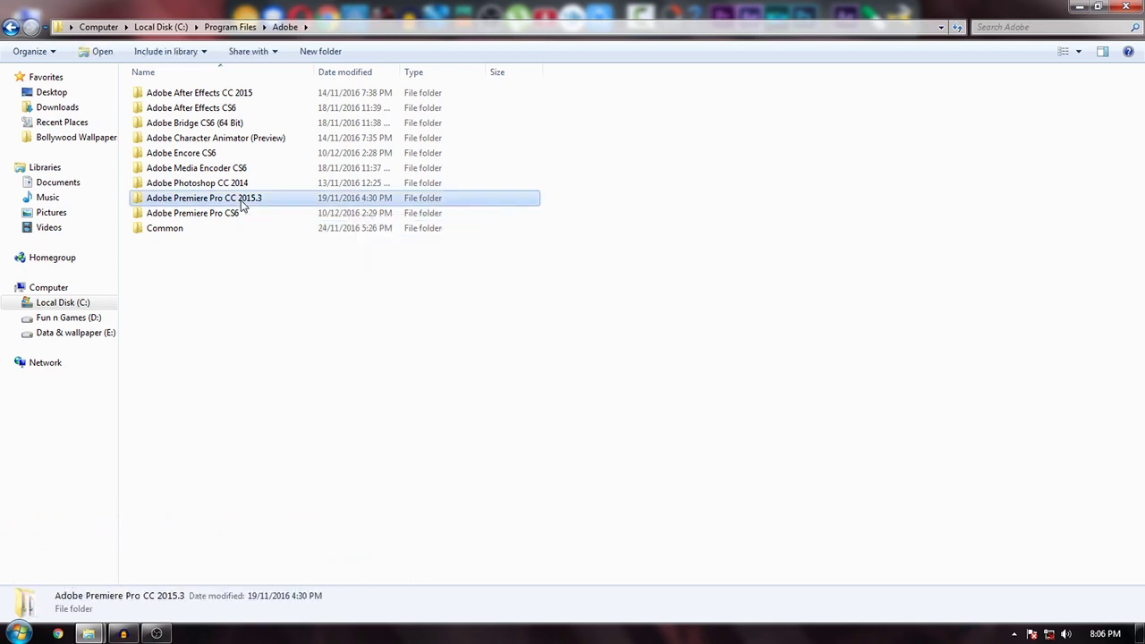
- Paste the file into the Premiere Pro folder and verify it lists GeForce GTX 650 Ti BOOST
scroll(591, 398, "down", 4)
scroll(591, 398, "down", 3)
right_click(867, 240)
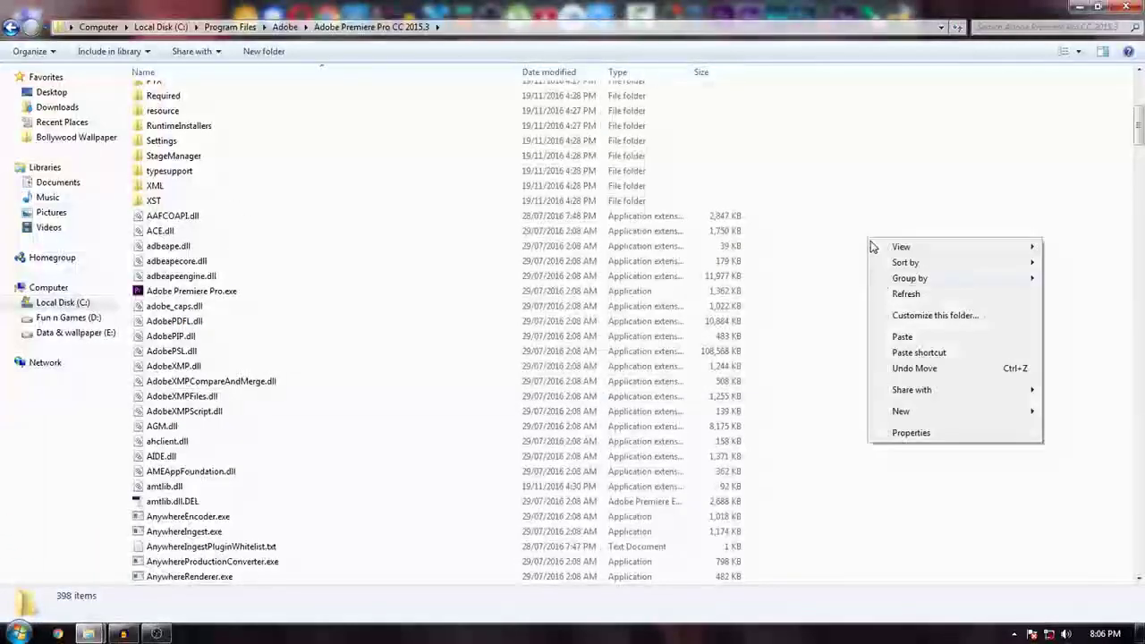
left_click(904, 337)
scroll(220, 165, "up", 5)
double_click(170, 316)
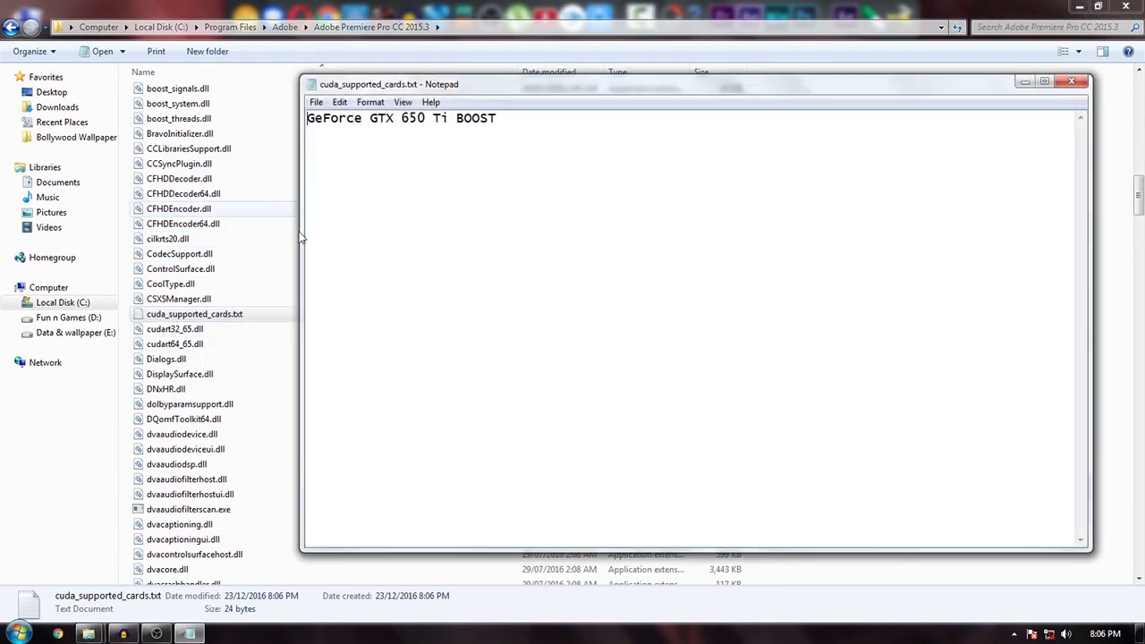
left_click(1072, 84)
left_click(1125, 6)
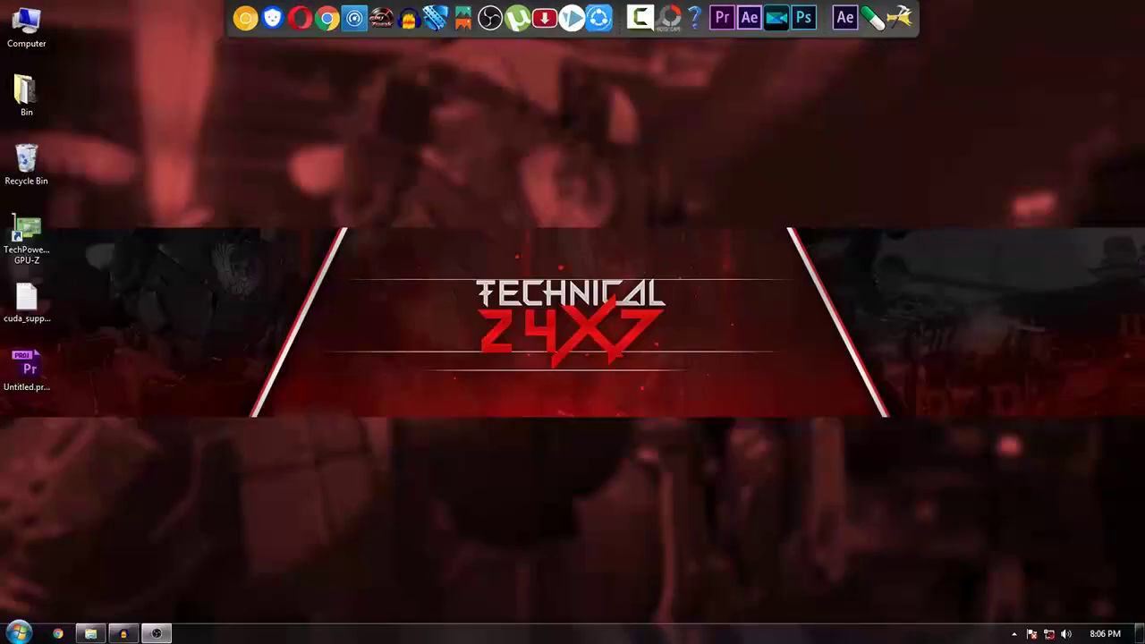